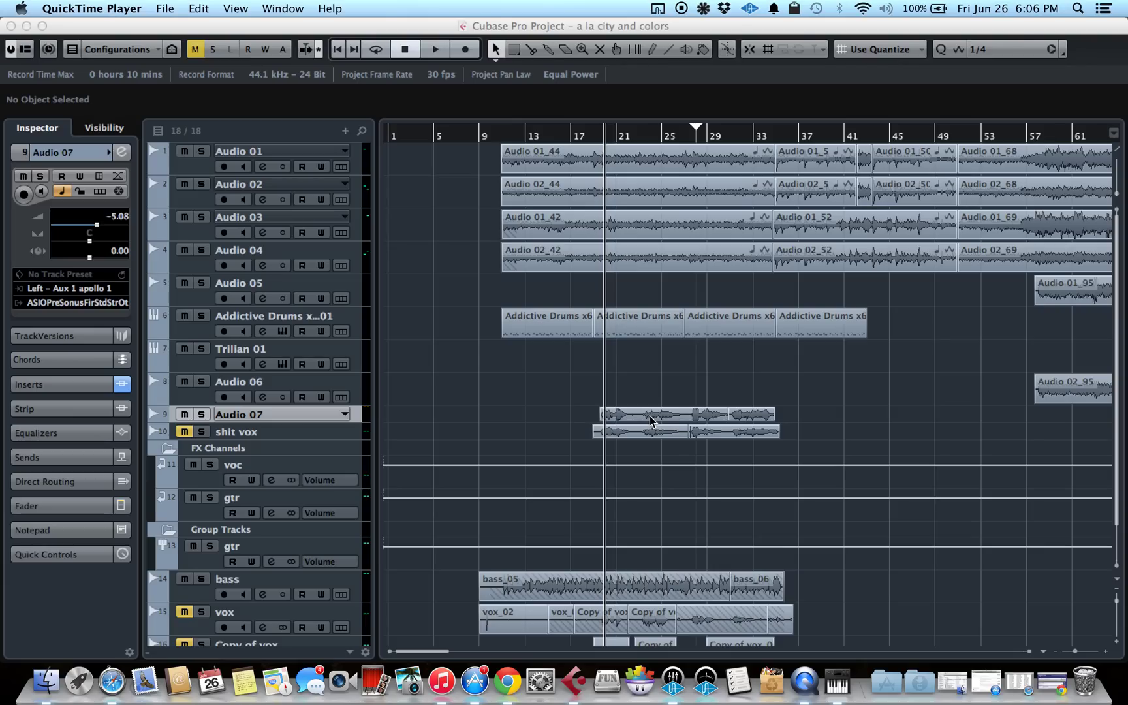
Step: Bring the Cubase project forward and play the arrangement briefly to hear it
{"action": "left_click", "coordinate": [599, 378]}
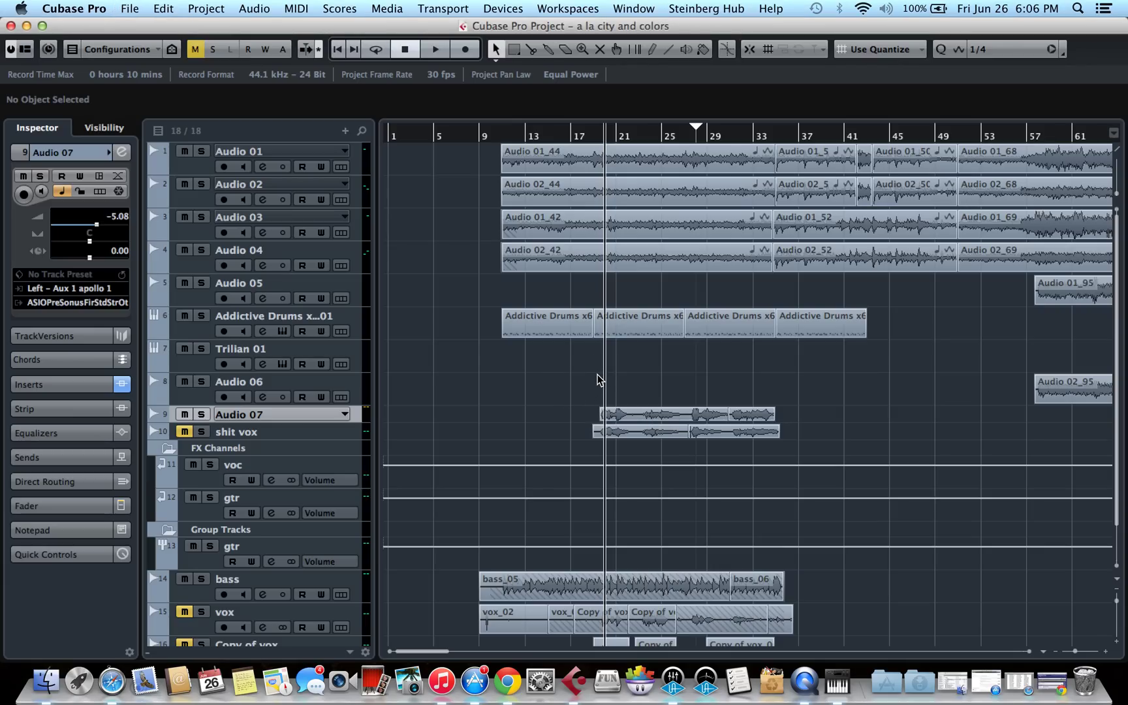
{"action": "key", "text": "space"}
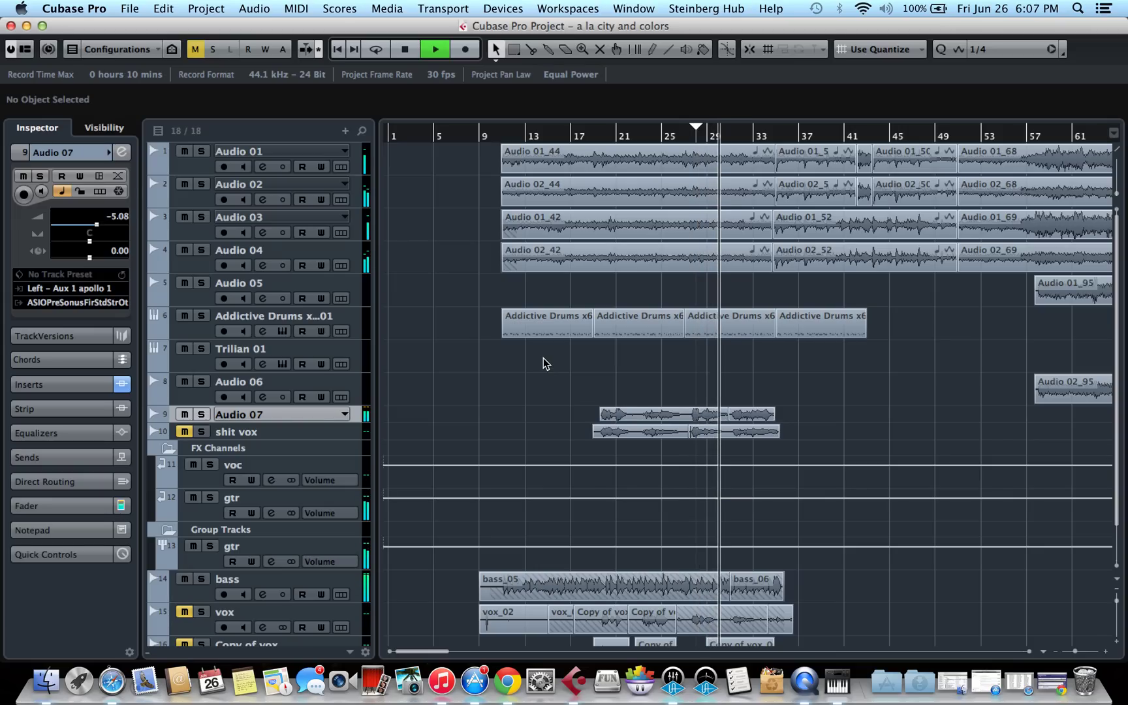
{"action": "key", "text": "space"}
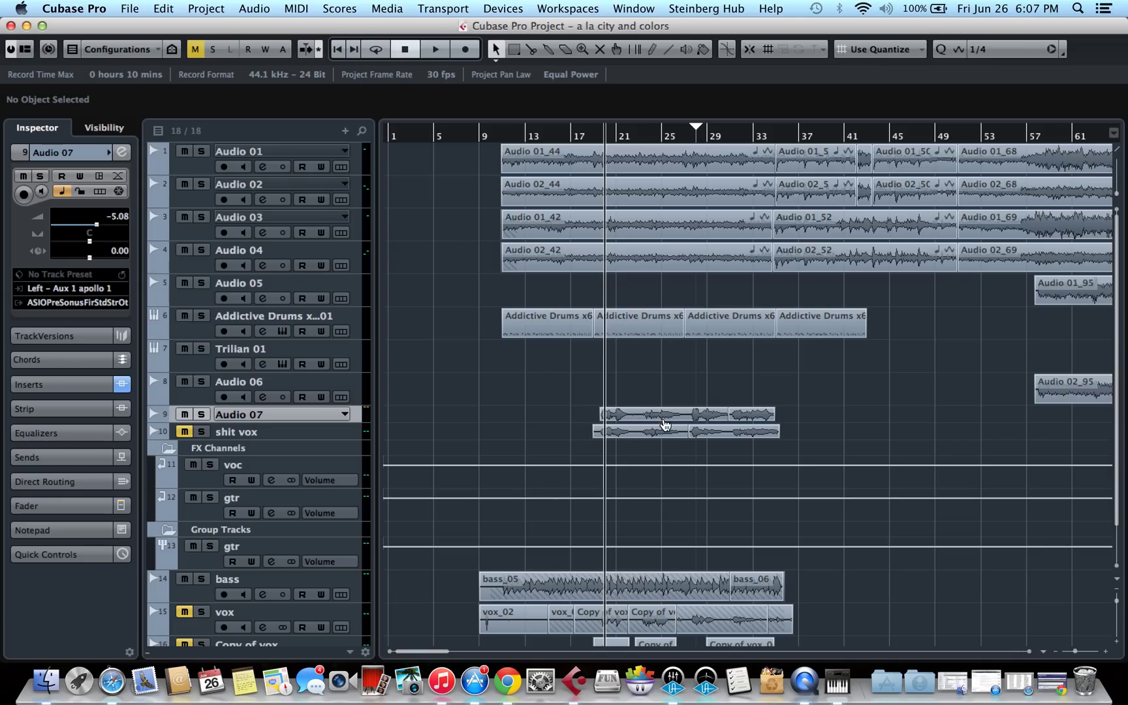
Step: Open the Audio 07 vocal event in the Sample Editor, showing VariAudio with Pitch & Warp active
{"action": "left_click", "coordinate": [650, 419]}
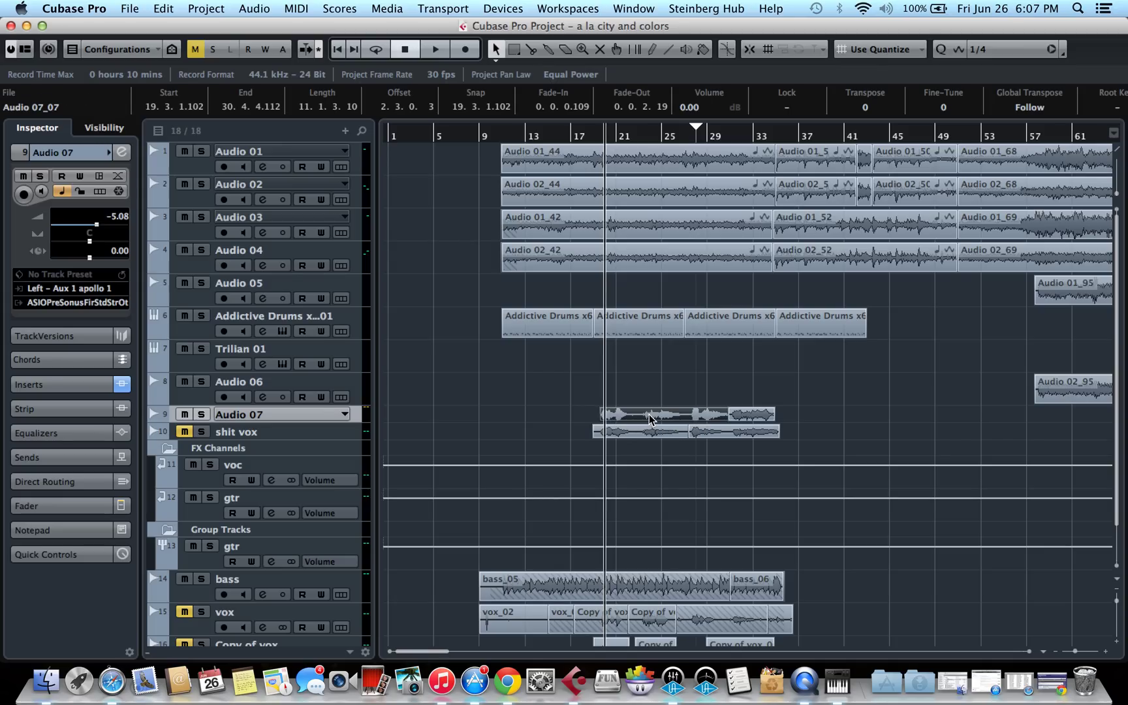
{"action": "double_click", "coordinate": [650, 419]}
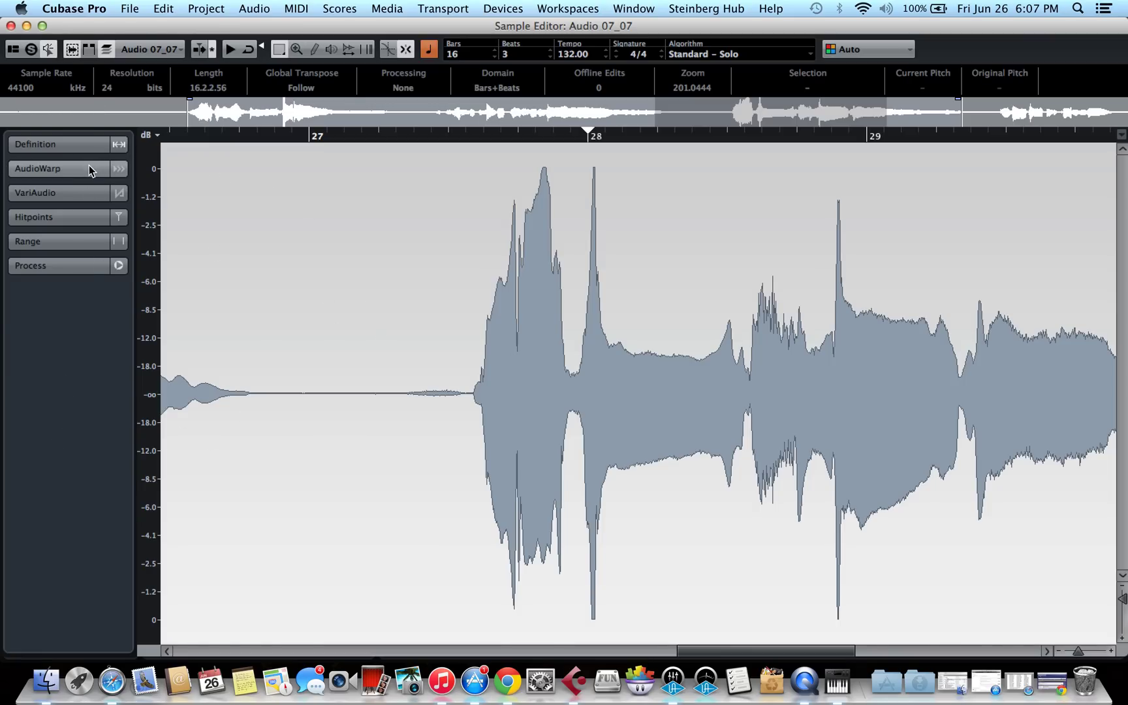
{"action": "left_click", "coordinate": [64, 196]}
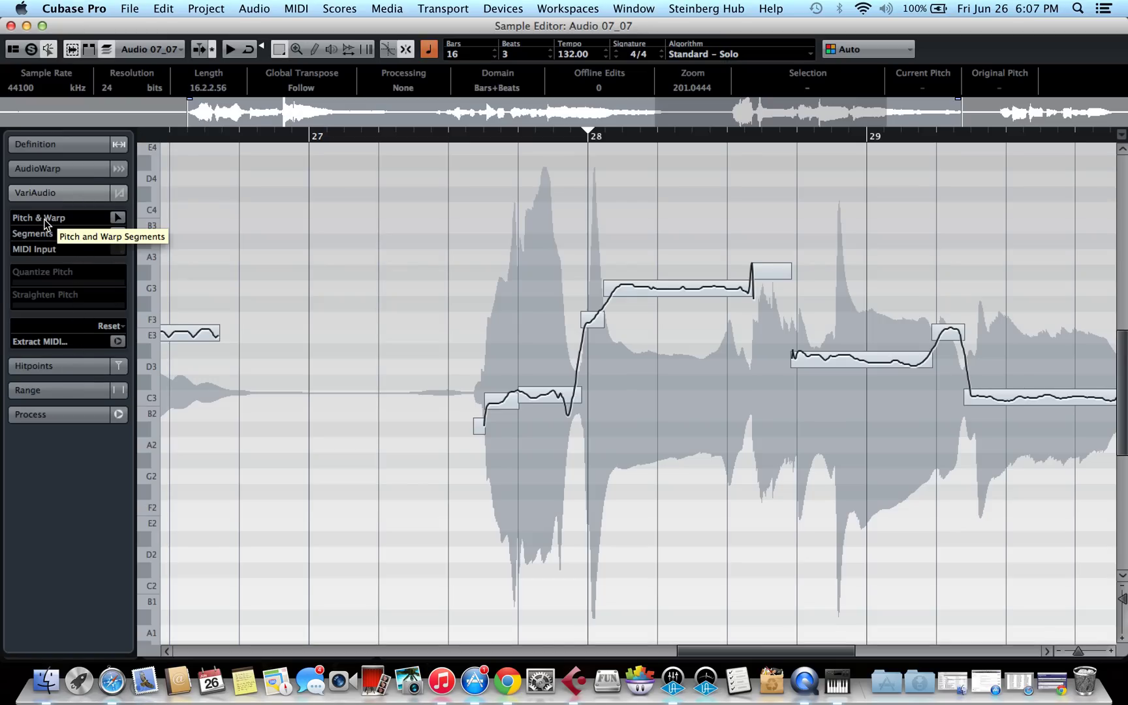
{"action": "left_click", "coordinate": [116, 217]}
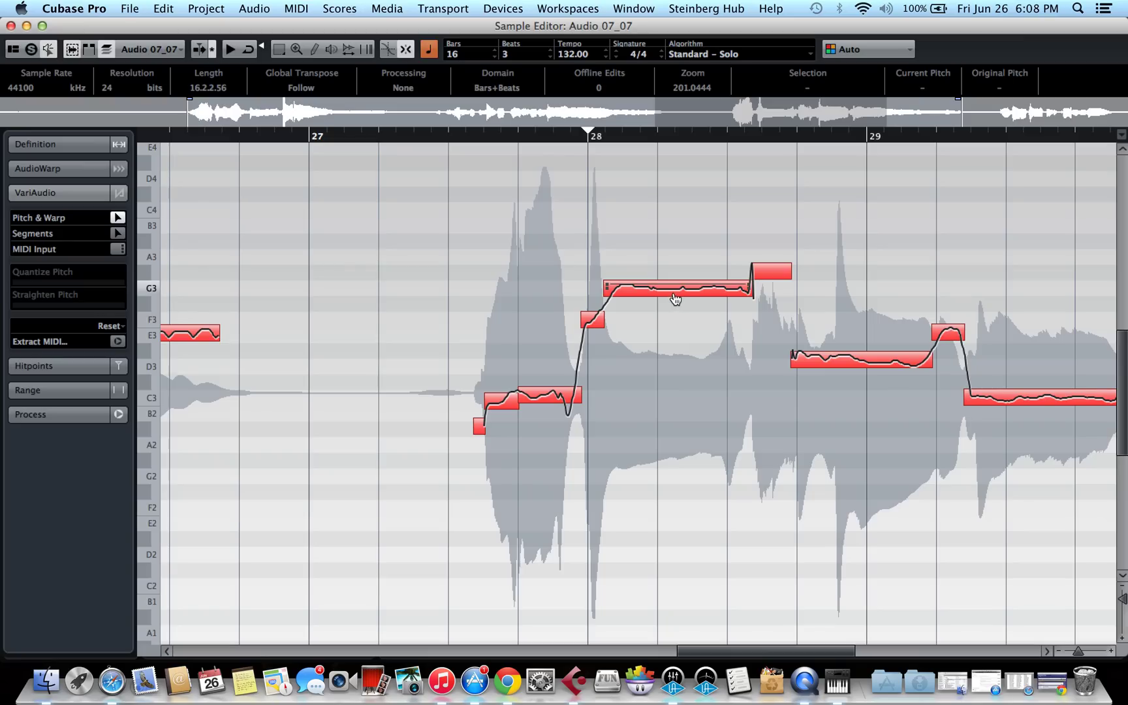
Step: Select the long segment after bar 28 and snap its pitch onto G3
{"action": "left_click", "coordinate": [650, 298]}
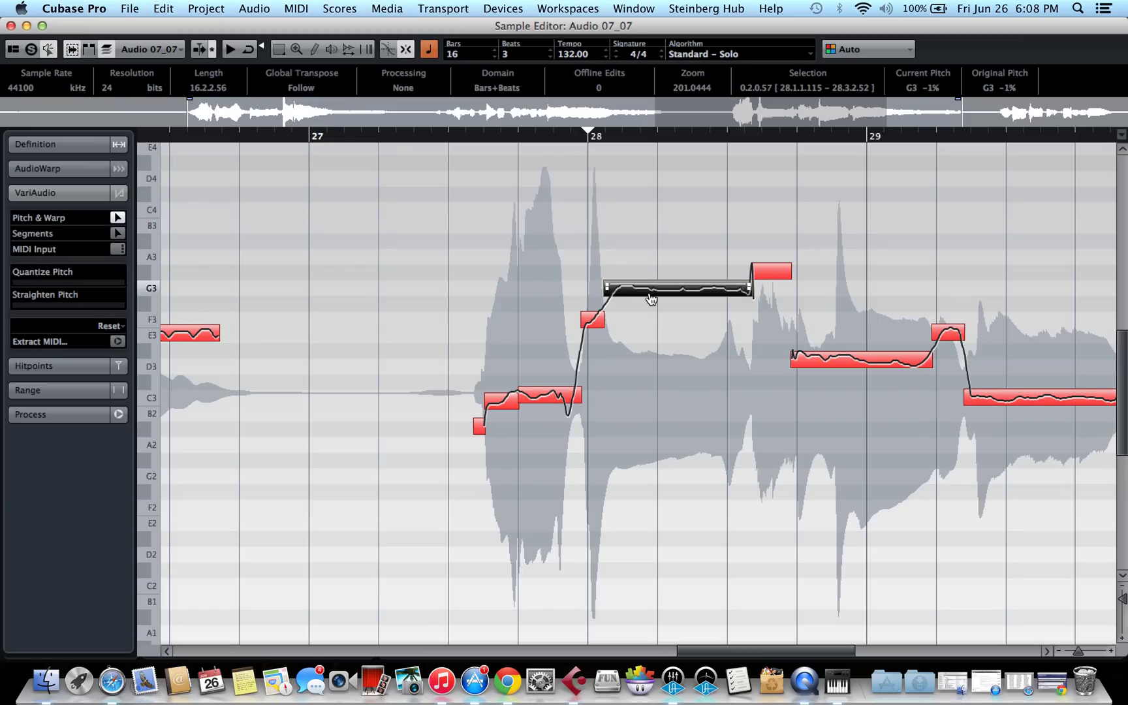
{"action": "mouse_move", "coordinate": [650, 298]}
{"action": "left_mouse_down"}
{"action": "mouse_move", "coordinate": [648, 245]}
{"action": "mouse_move", "coordinate": [650, 297]}
{"action": "left_mouse_up"}
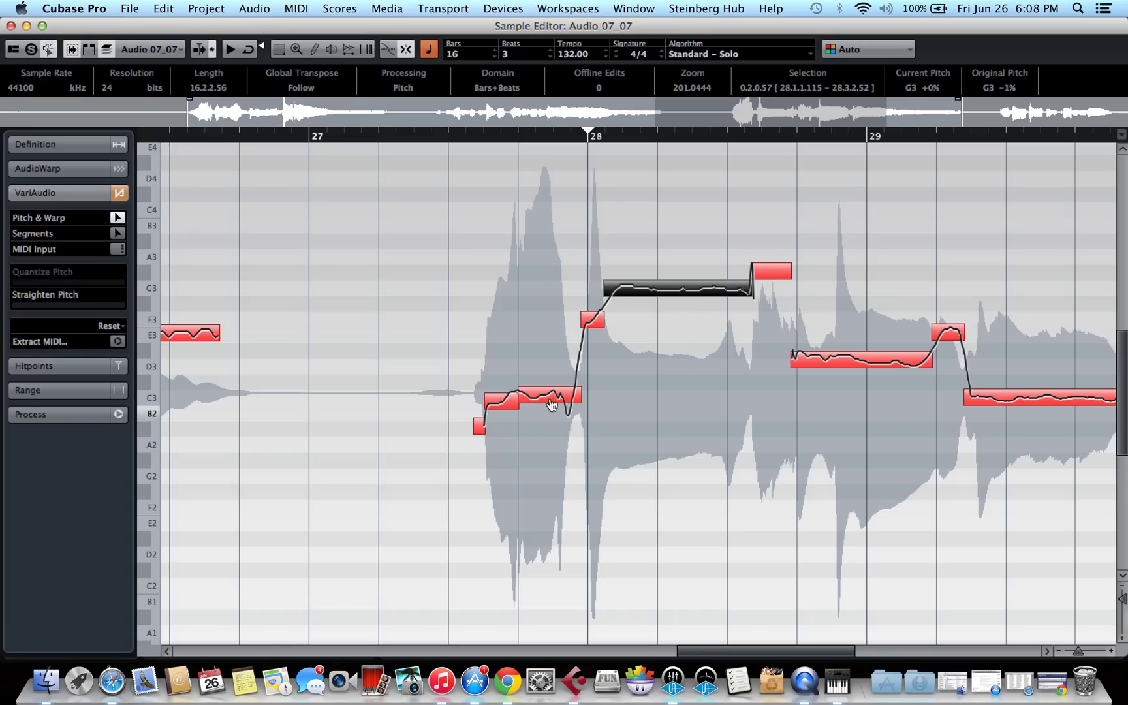
Step: Cut the G3 segment midway with the Segments tool, then return to Pitch & Warp and deselect
{"action": "left_click", "coordinate": [118, 233]}
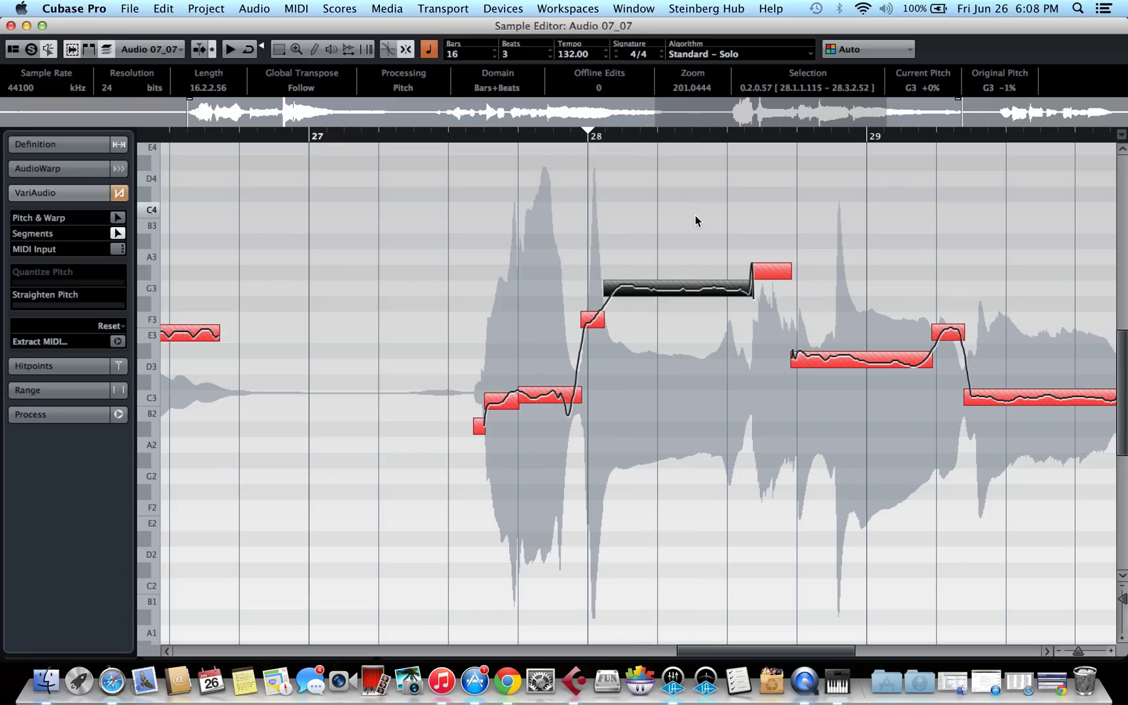
{"action": "left_click", "coordinate": [675, 290]}
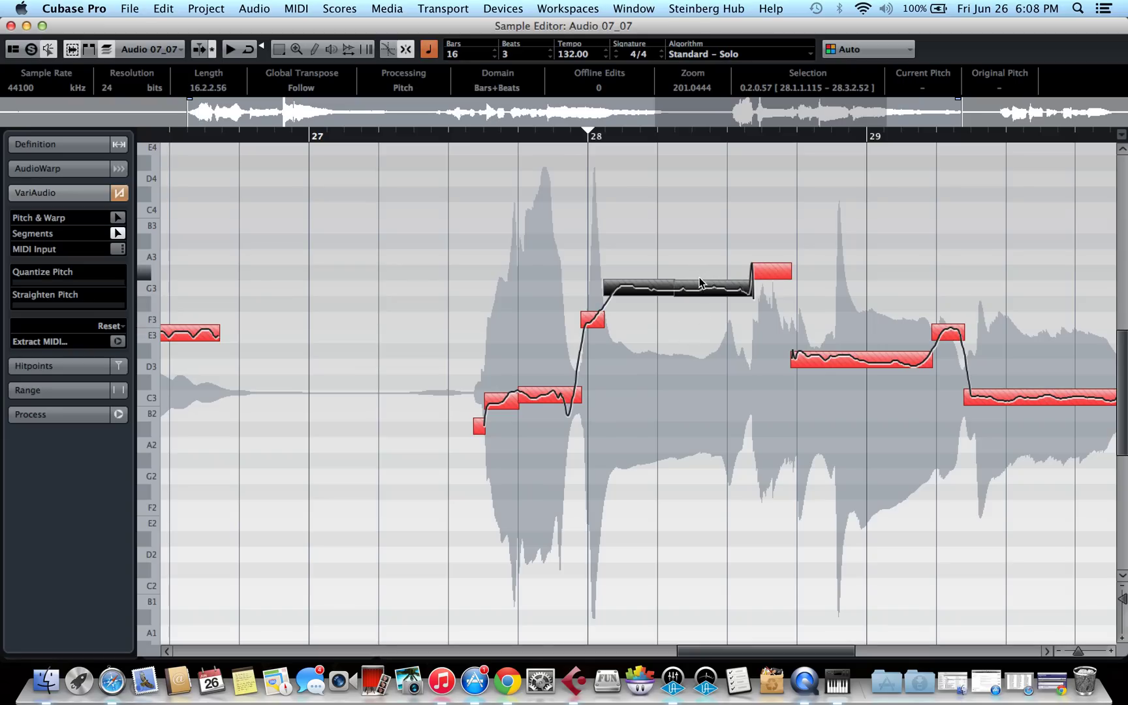
{"action": "left_click", "coordinate": [117, 220]}
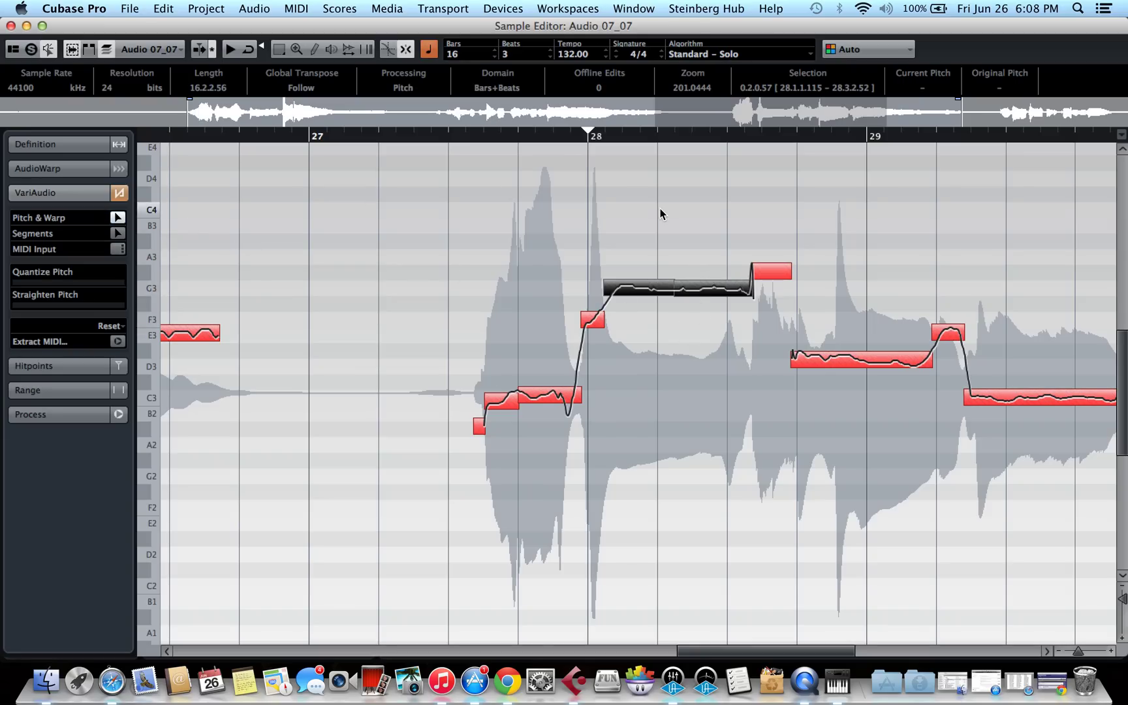
{"action": "left_click", "coordinate": [732, 329]}
Step: Move each half of the split note up and back, auditioning, until both sit at G3 +0%
{"action": "left_click_drag", "start_coordinate": [715, 299], "coordinate": [682, 283]}
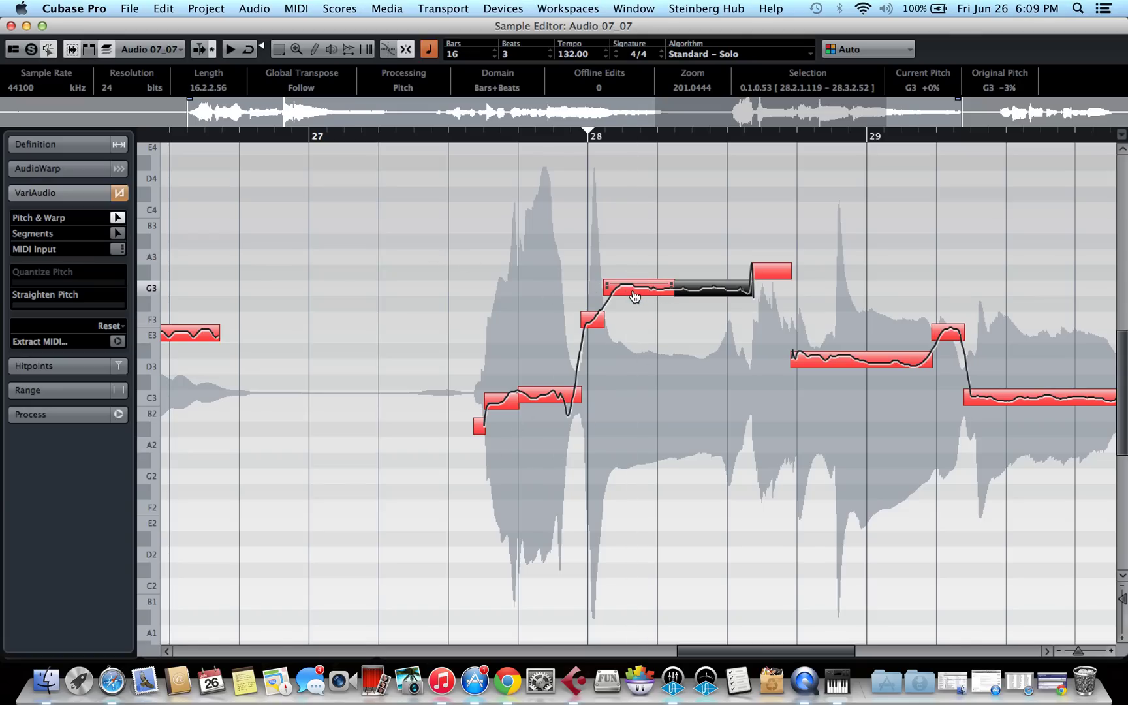
{"action": "mouse_move", "coordinate": [634, 297]}
{"action": "left_mouse_down"}
{"action": "mouse_move", "coordinate": [634, 267]}
{"action": "mouse_move", "coordinate": [635, 297]}
{"action": "left_mouse_up"}
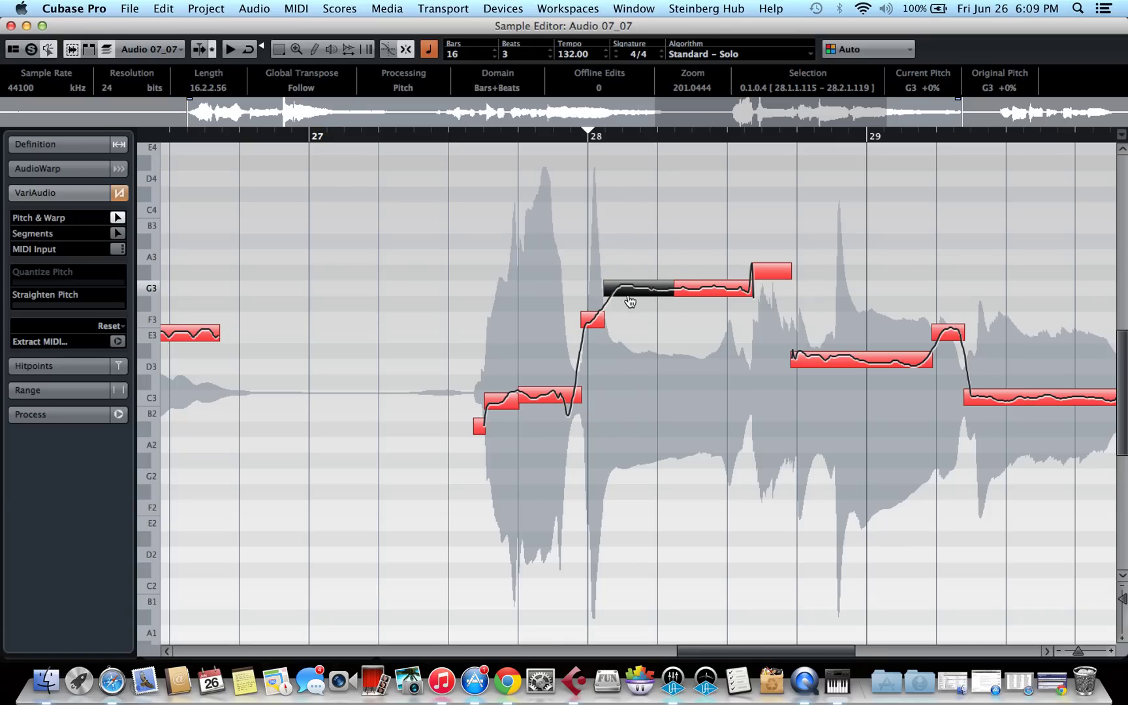
{"action": "left_click", "coordinate": [633, 297]}
{"action": "left_click", "coordinate": [632, 297]}
{"action": "left_click", "coordinate": [654, 317]}
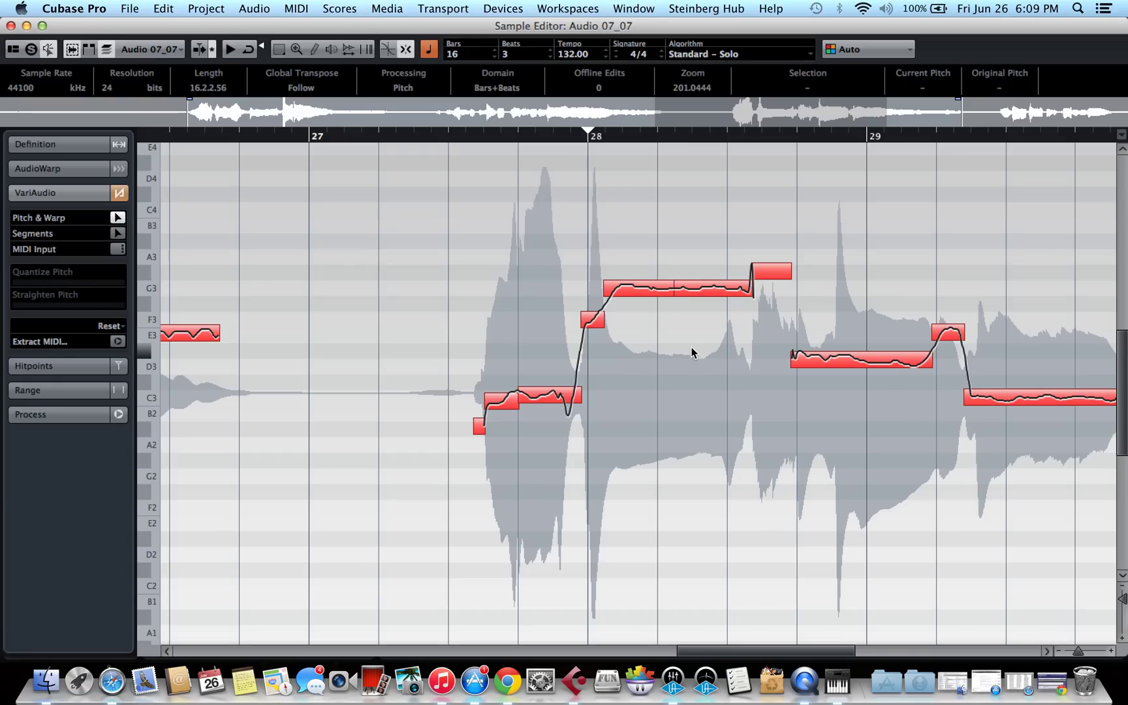
{"action": "left_click", "coordinate": [636, 298]}
{"action": "left_click_drag", "start_coordinate": [637, 298], "coordinate": [609, 294]}
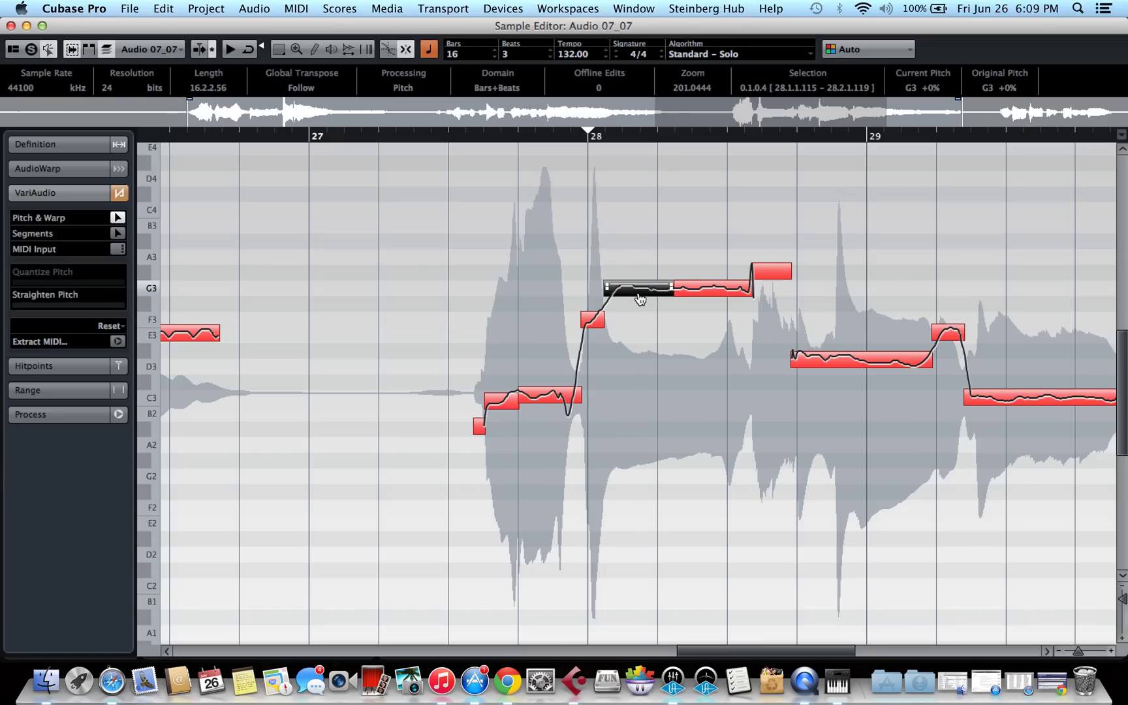
{"action": "mouse_move", "coordinate": [638, 298]}
{"action": "left_mouse_down"}
{"action": "mouse_move", "coordinate": [629, 265]}
{"action": "mouse_move", "coordinate": [631, 293]}
{"action": "left_mouse_up"}
Step: Assign Command to Relative Pitch Snapping for the Edit Pitch/Warp Tool in Preferences and apply
{"action": "left_click", "coordinate": [78, 16]}
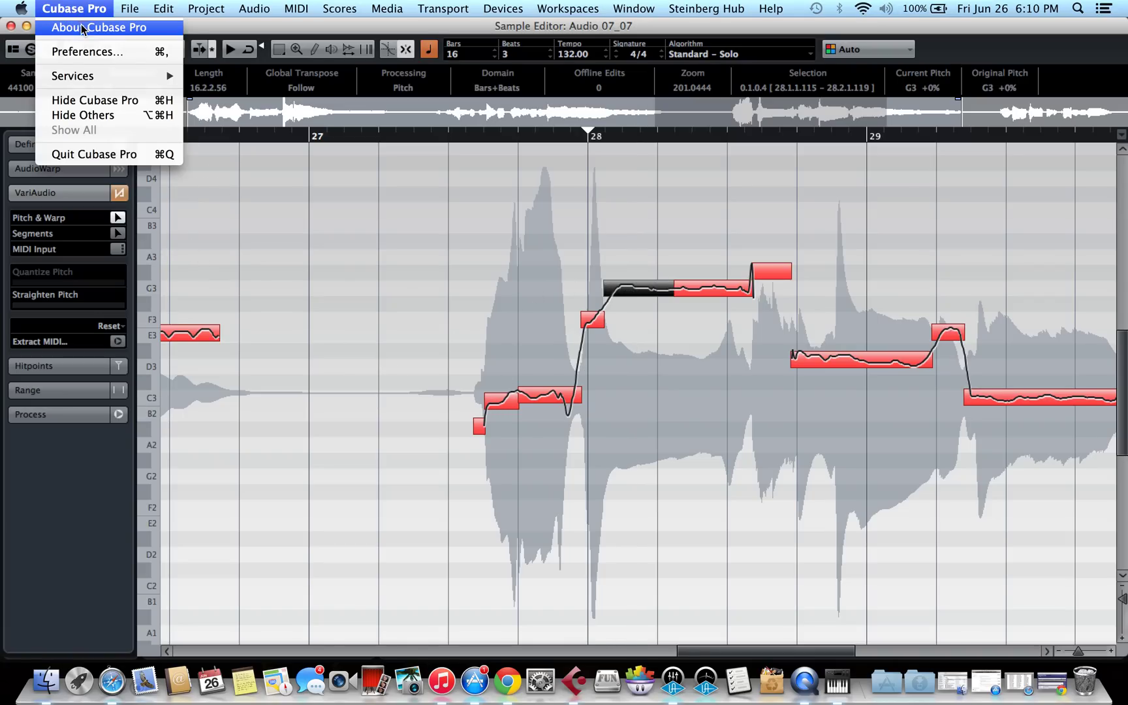
{"action": "left_click", "coordinate": [81, 52]}
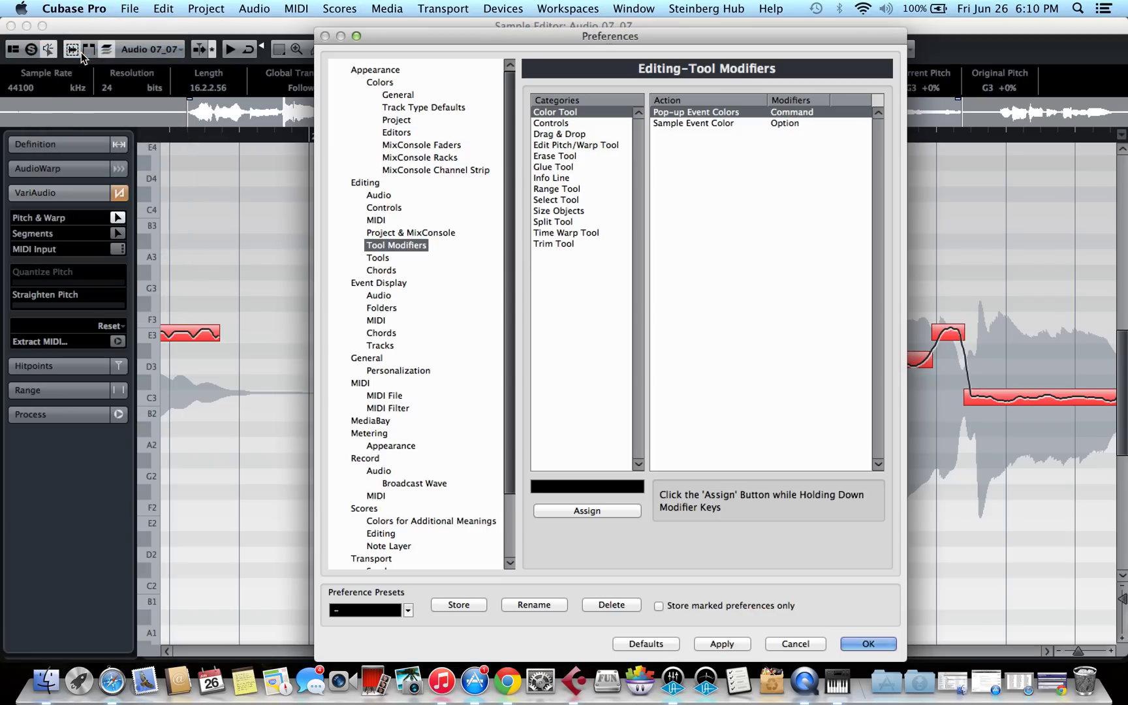
{"action": "left_click", "coordinate": [599, 144]}
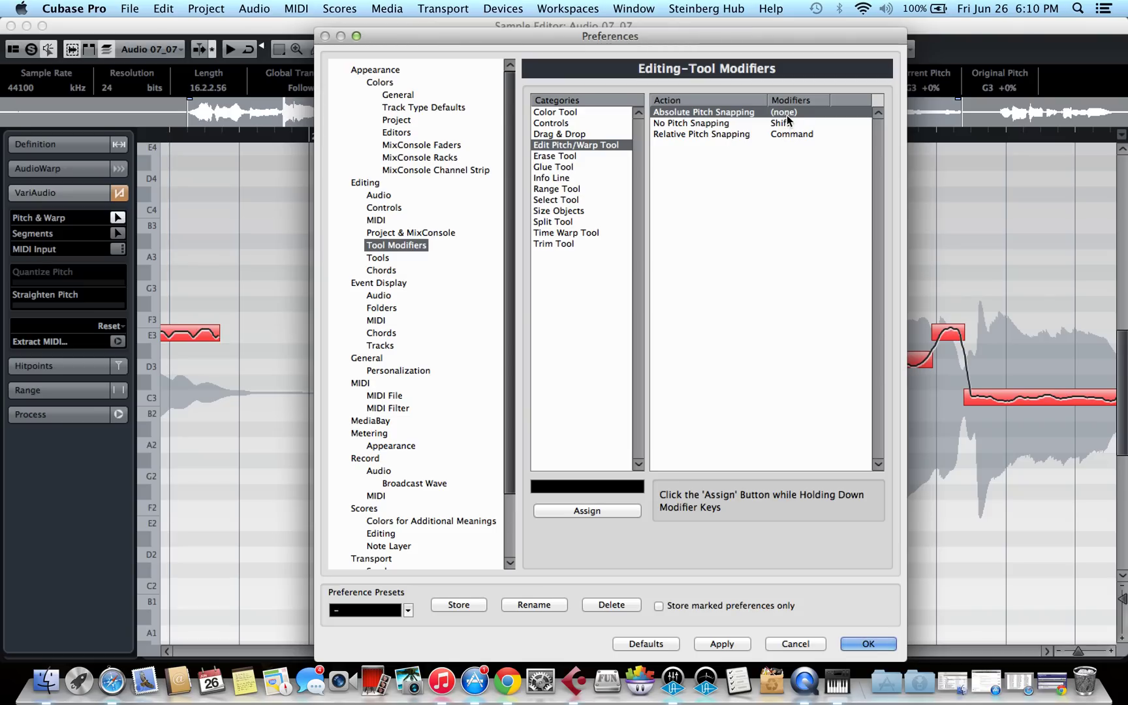
{"action": "left_click", "coordinate": [786, 137]}
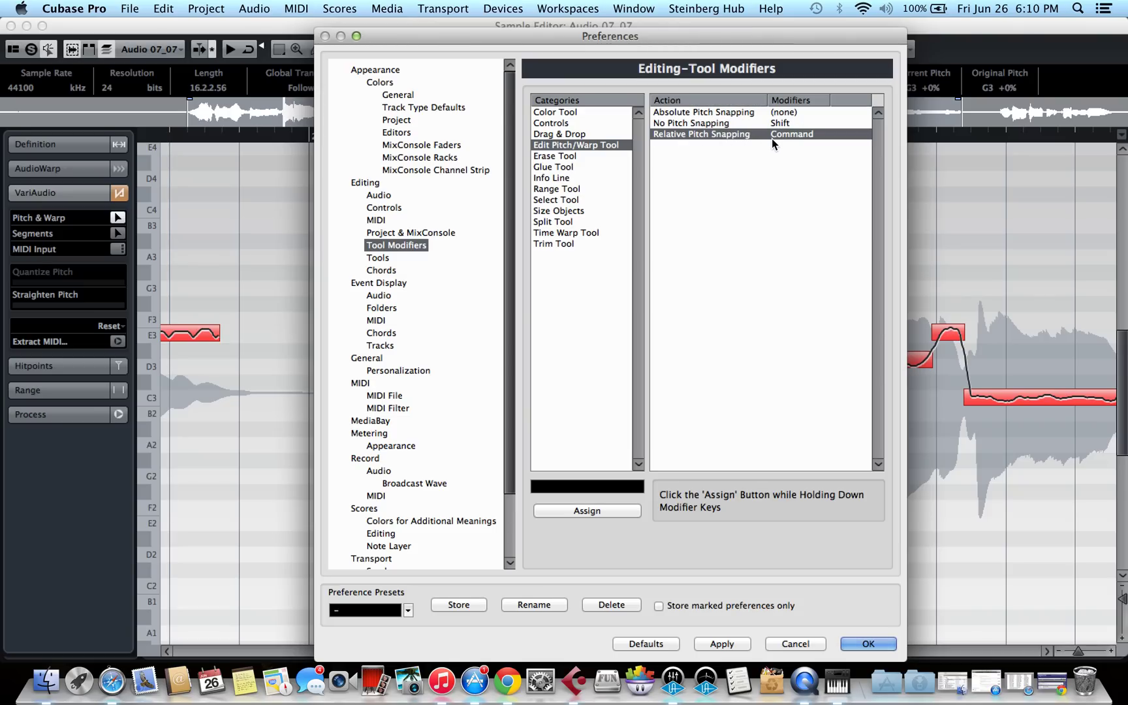
{"action": "key", "text": "super"}
{"action": "left_click", "coordinate": [824, 292]}
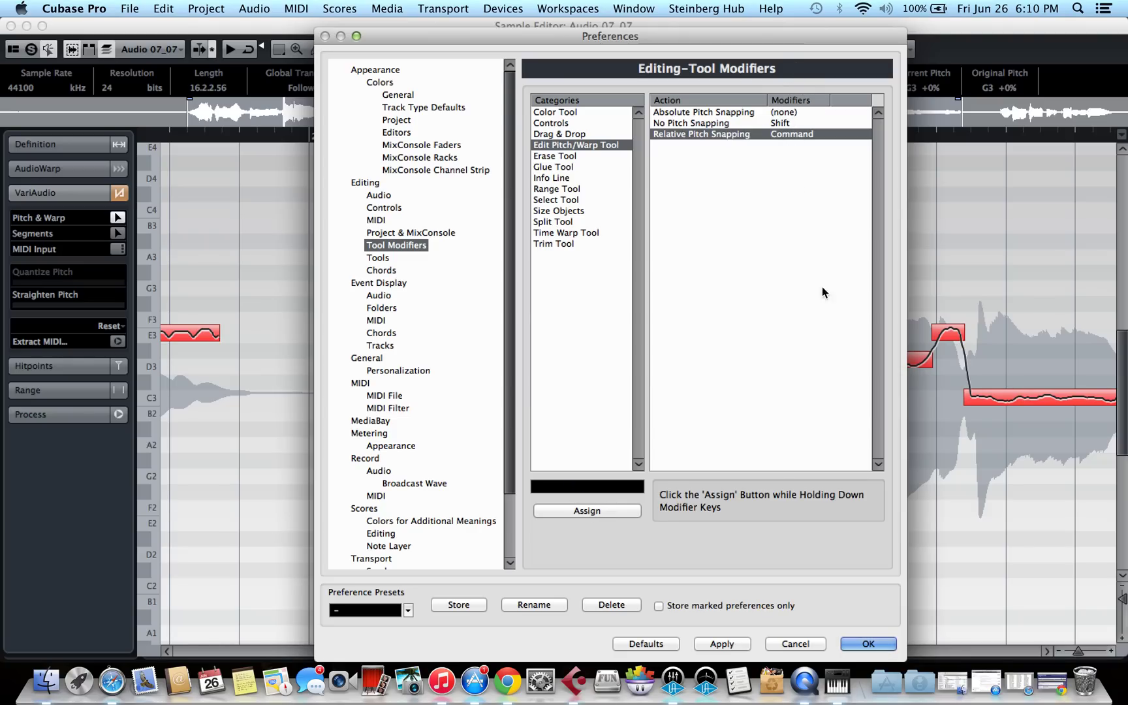
{"action": "left_click", "coordinate": [725, 643]}
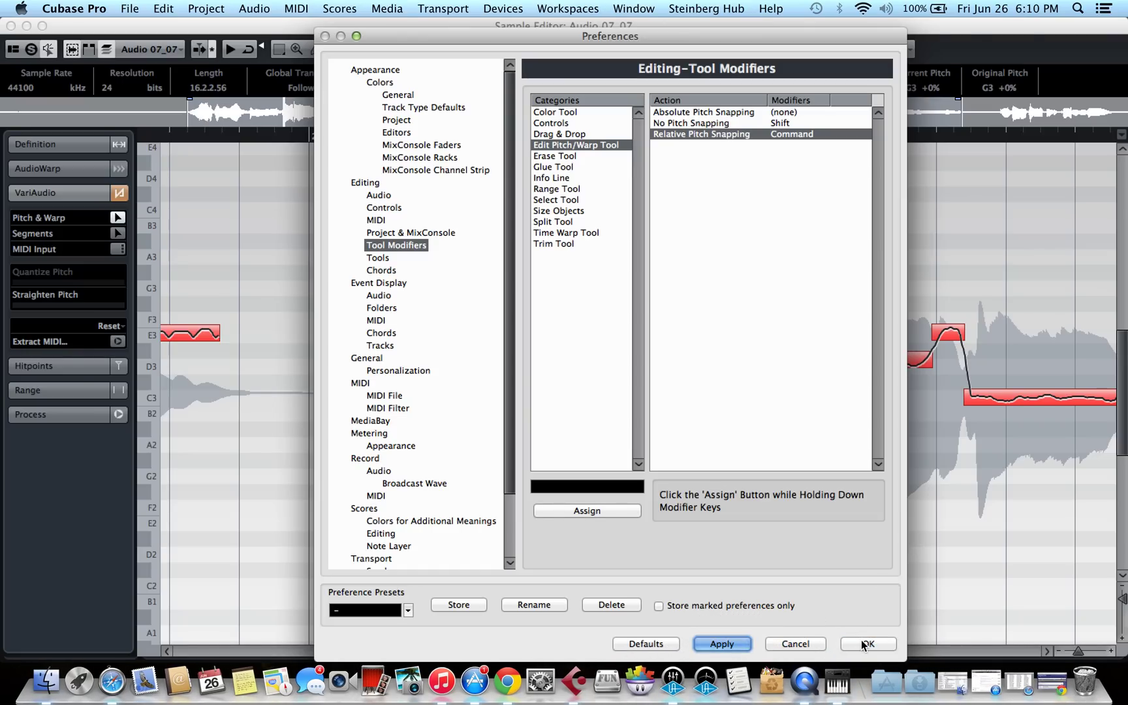
{"action": "left_click", "coordinate": [865, 643]}
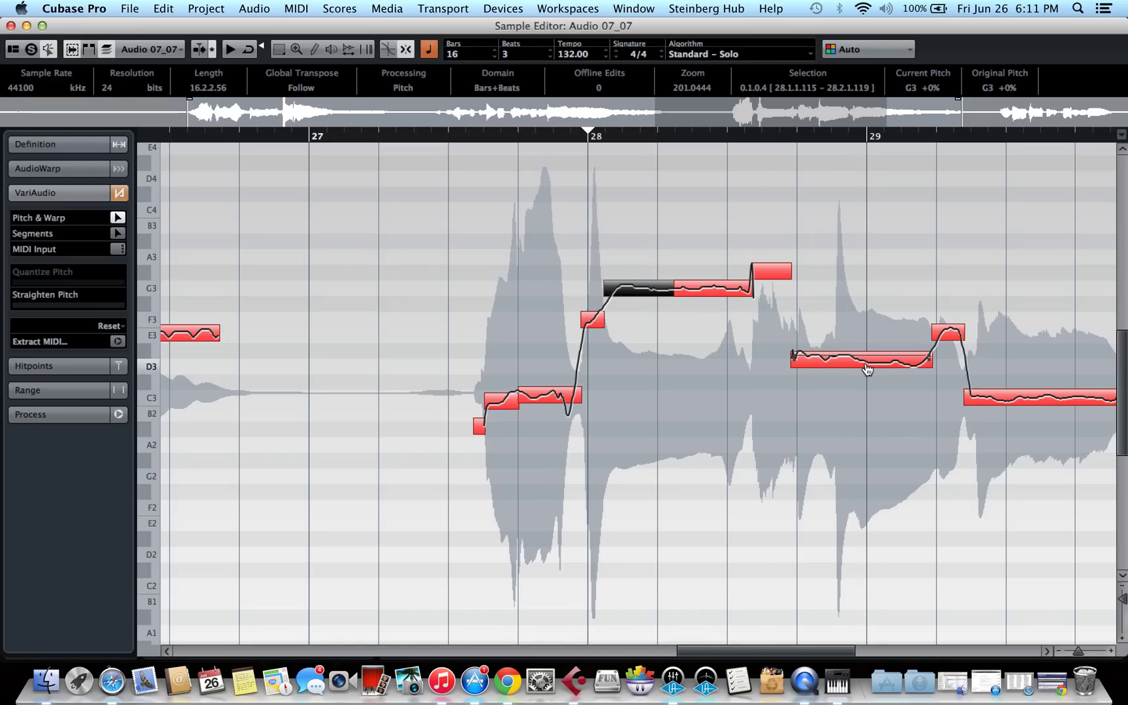
Step: Scroll to bars 20–22 and marquee-select all the VariAudio segments there
{"action": "scroll", "coordinate": [370, 294], "scroll_direction": "left", "scroll_amount": 15}
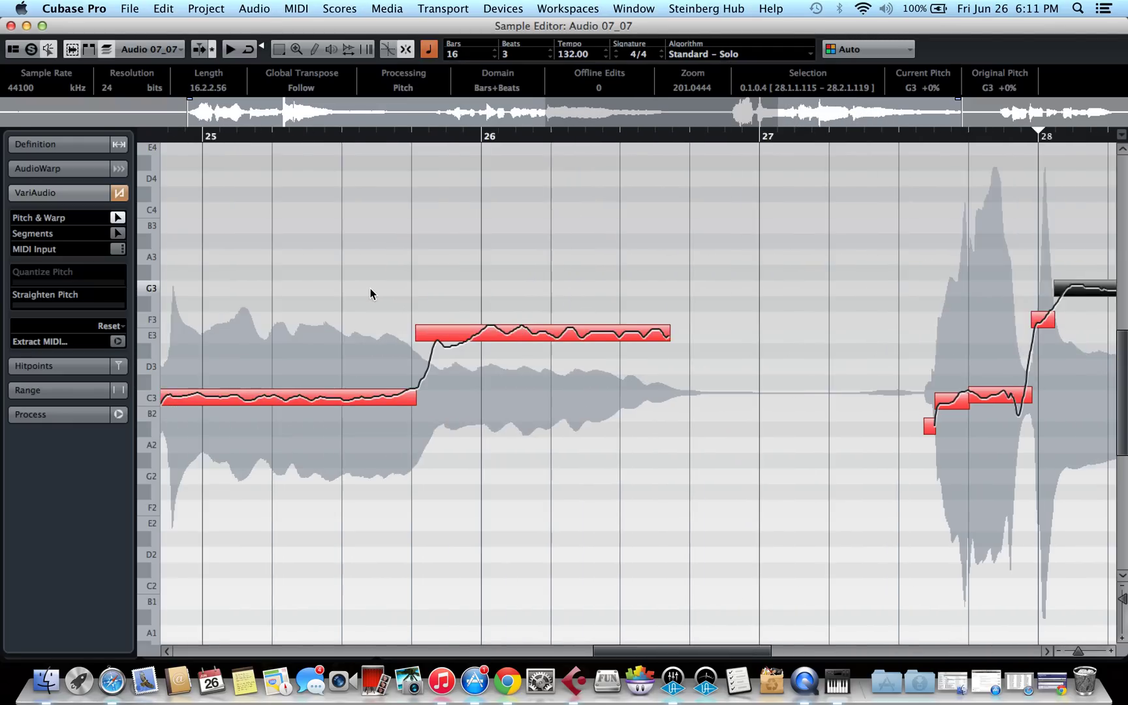
{"action": "scroll", "coordinate": [370, 293], "scroll_direction": "right", "scroll_amount": 5}
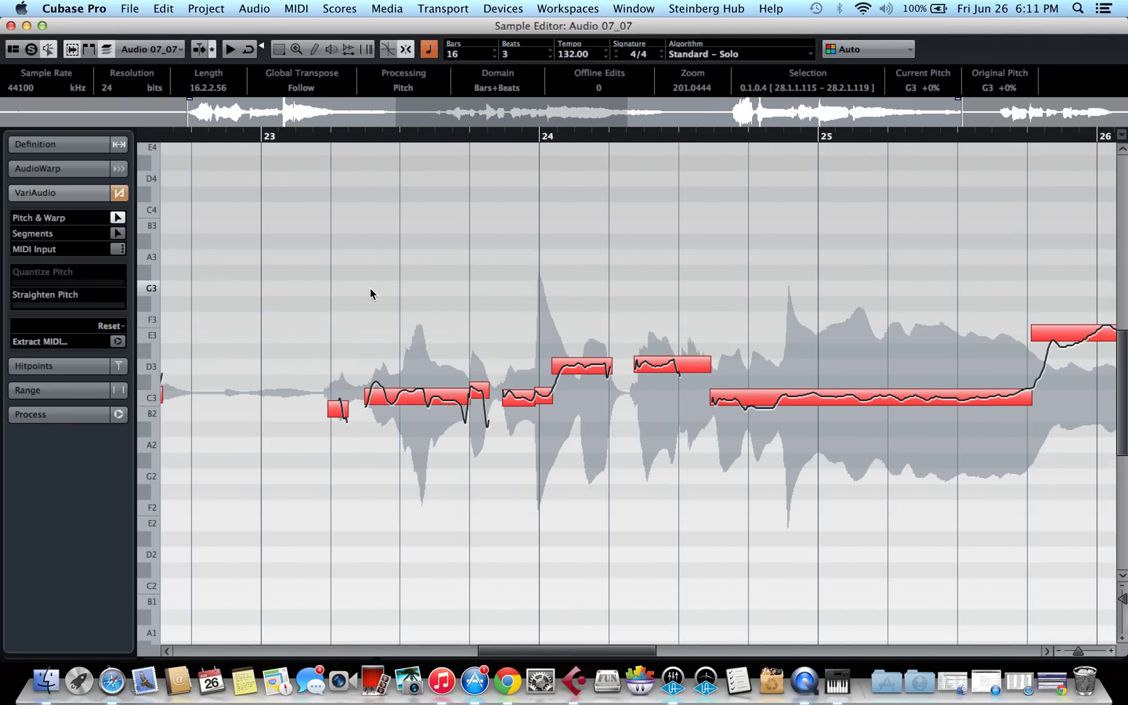
{"action": "scroll", "coordinate": [370, 294], "scroll_direction": "right", "scroll_amount": 5}
{"action": "scroll", "coordinate": [370, 294], "scroll_direction": "left", "scroll_amount": 18}
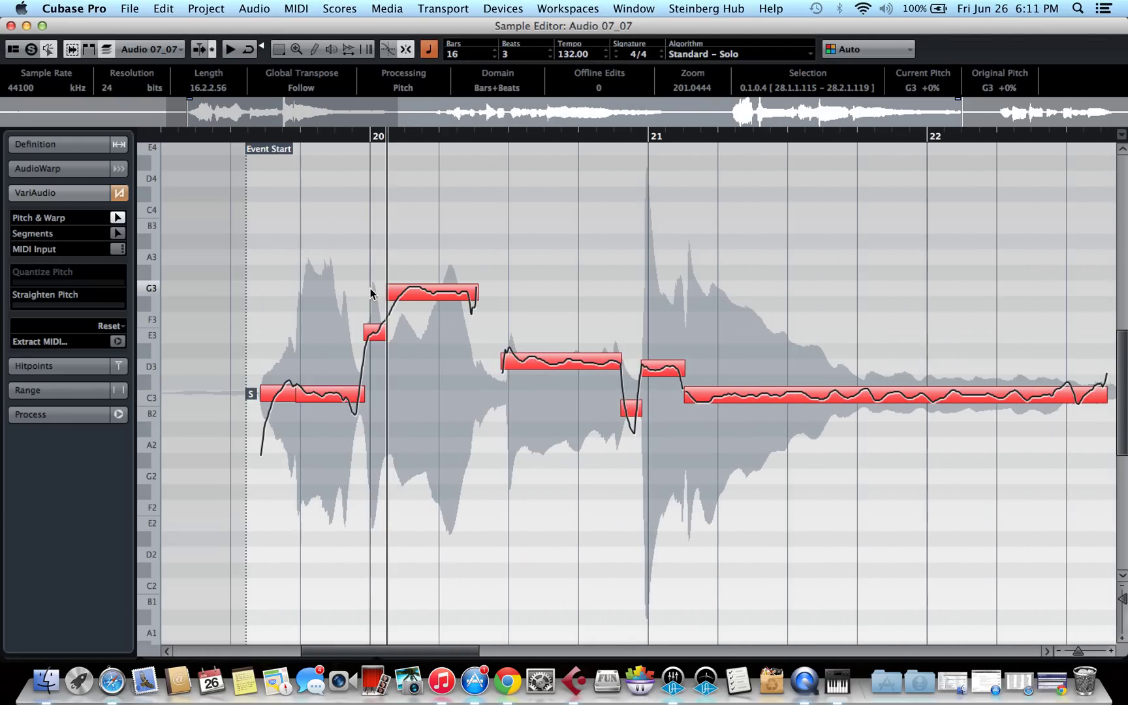
{"action": "scroll", "coordinate": [370, 293], "scroll_direction": "left", "scroll_amount": 4}
{"action": "scroll", "coordinate": [370, 293], "scroll_direction": "right", "scroll_amount": 4}
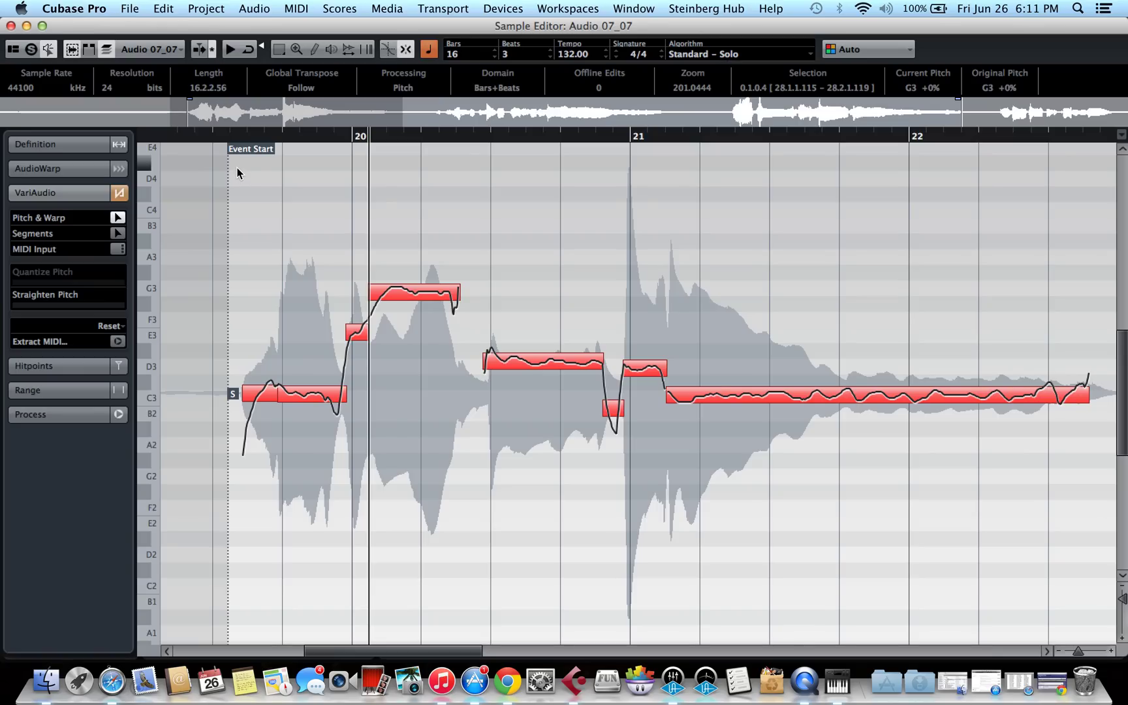
{"action": "left_click_drag", "start_coordinate": [237, 169], "coordinate": [993, 611]}
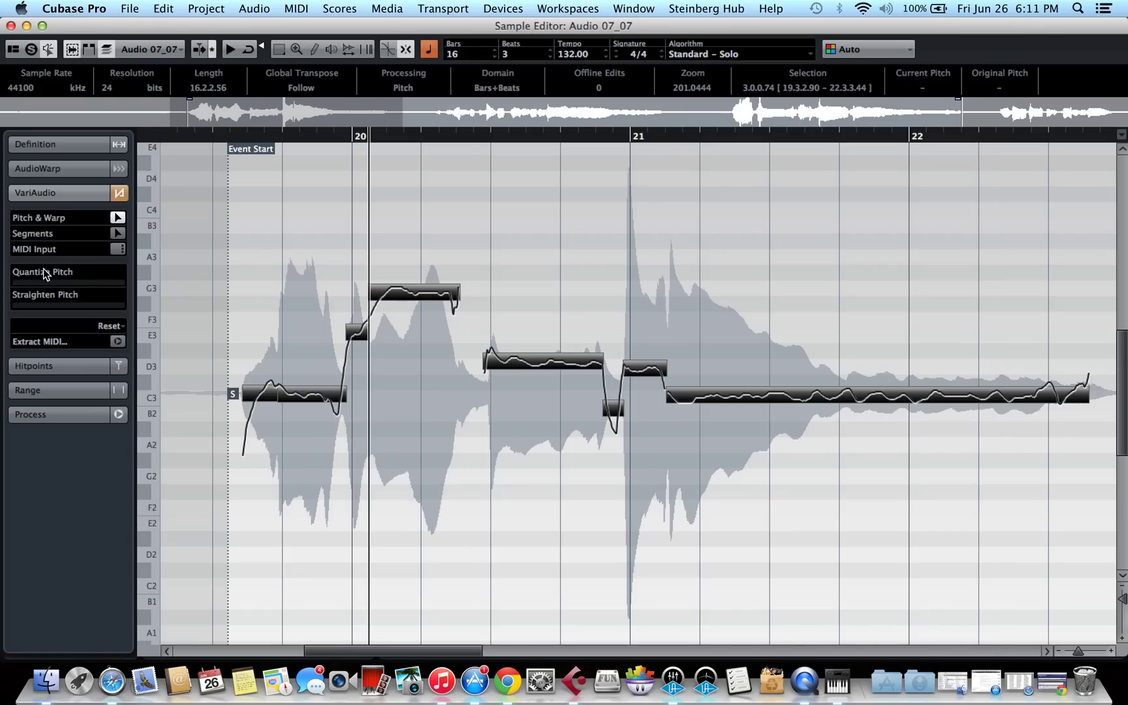
Step: Select every segment, set Quantize Pitch nearly full and Straighten Pitch partway
{"action": "left_click", "coordinate": [257, 249]}
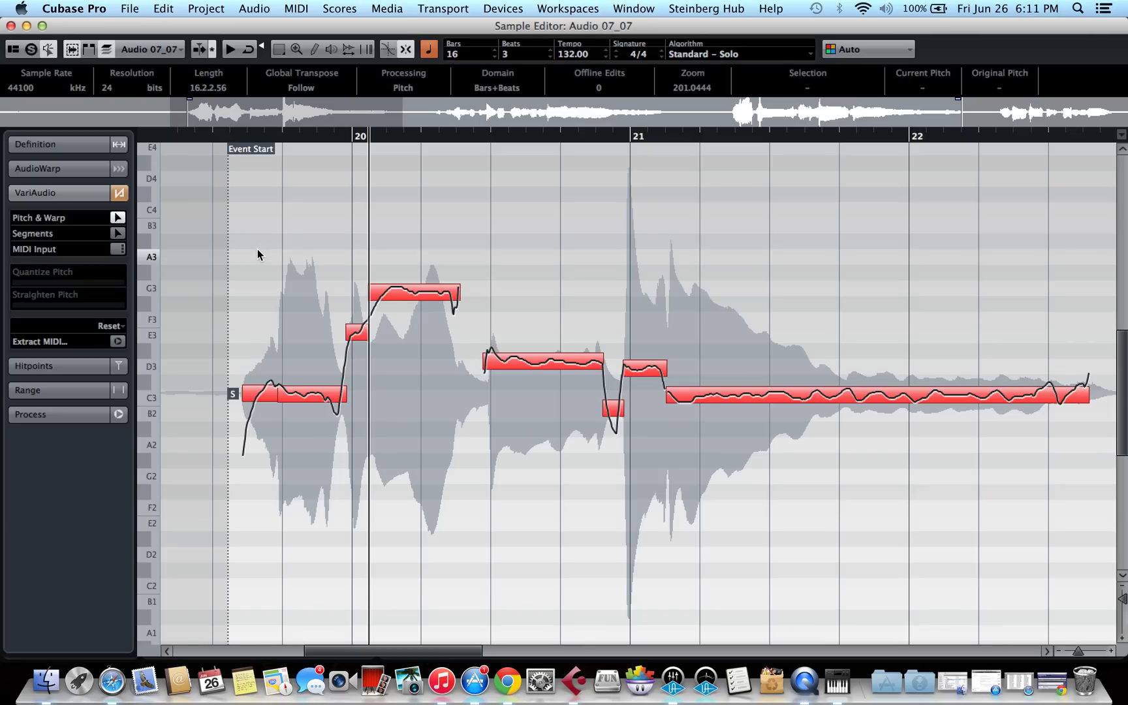
{"action": "scroll", "coordinate": [258, 251], "scroll_direction": "down", "scroll_amount": 5}
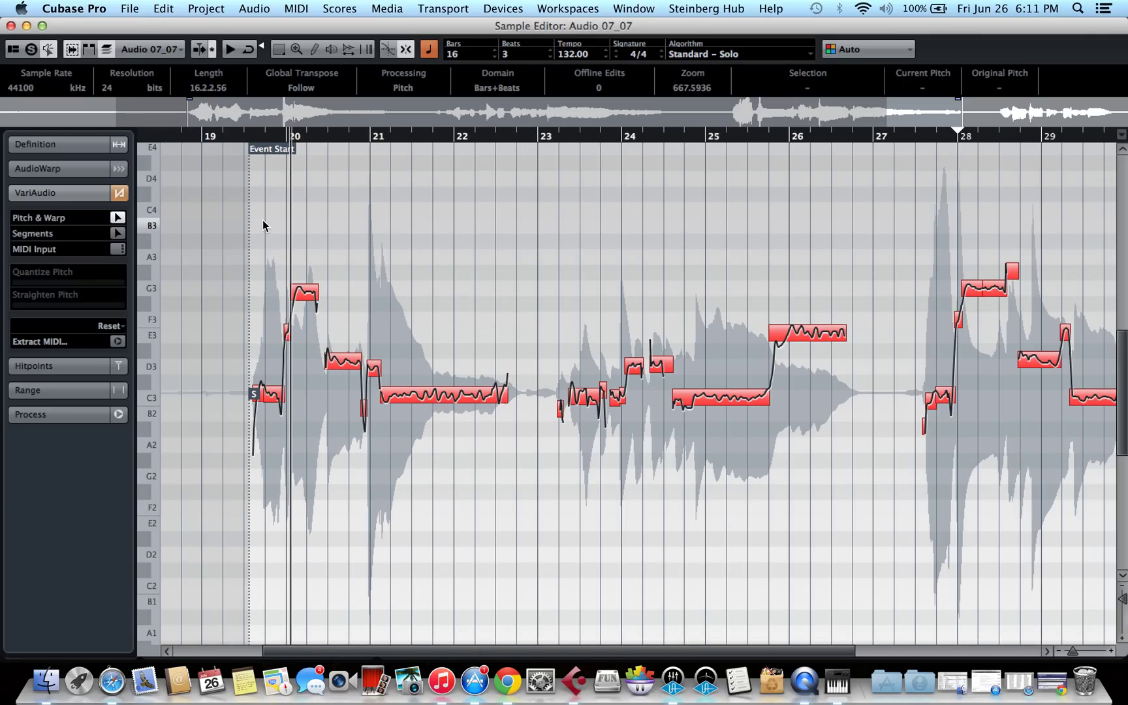
{"action": "key", "text": "super+a"}
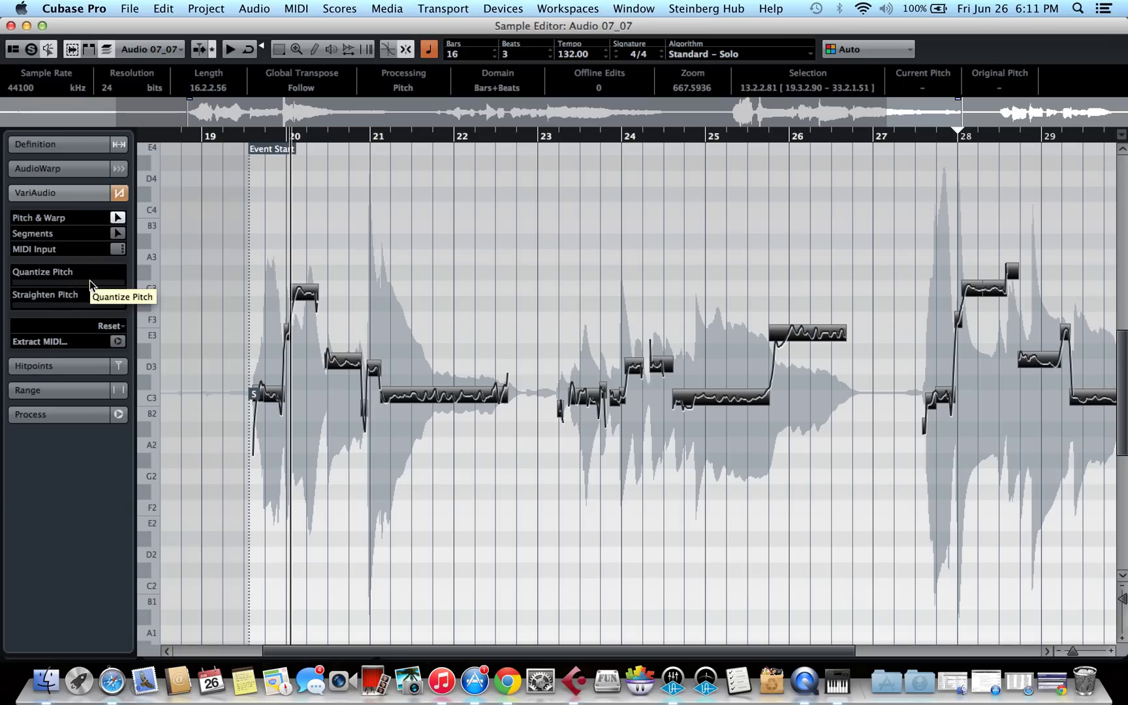
{"action": "left_click", "coordinate": [21, 285]}
{"action": "left_click_drag", "start_coordinate": [21, 286], "coordinate": [124, 283]}
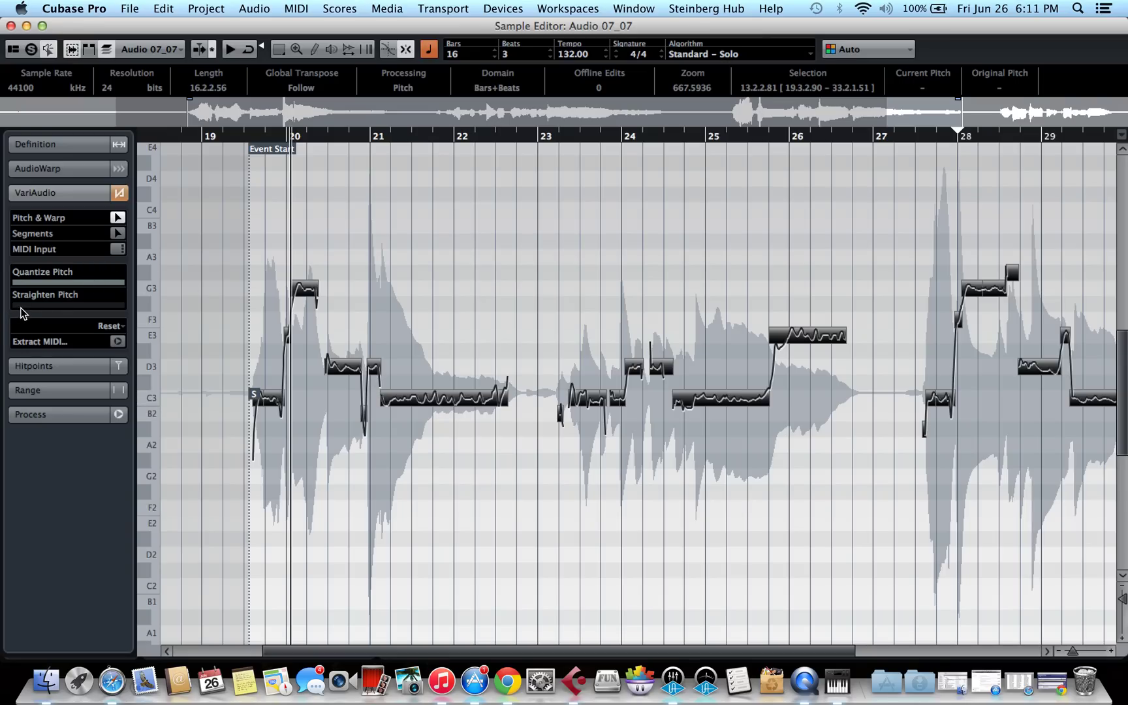
{"action": "left_click_drag", "start_coordinate": [18, 307], "coordinate": [147, 311]}
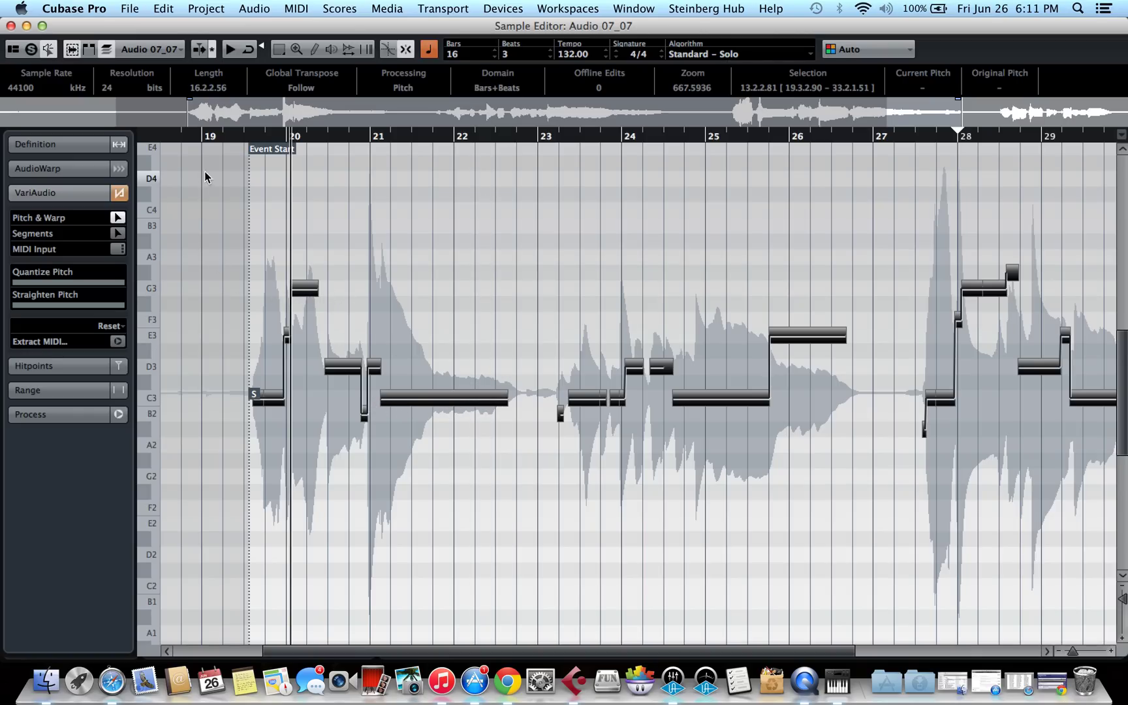
Step: Play the tuned vocal from the event start, then drag Quantize Pitch back near zero
{"action": "left_click", "coordinate": [248, 138]}
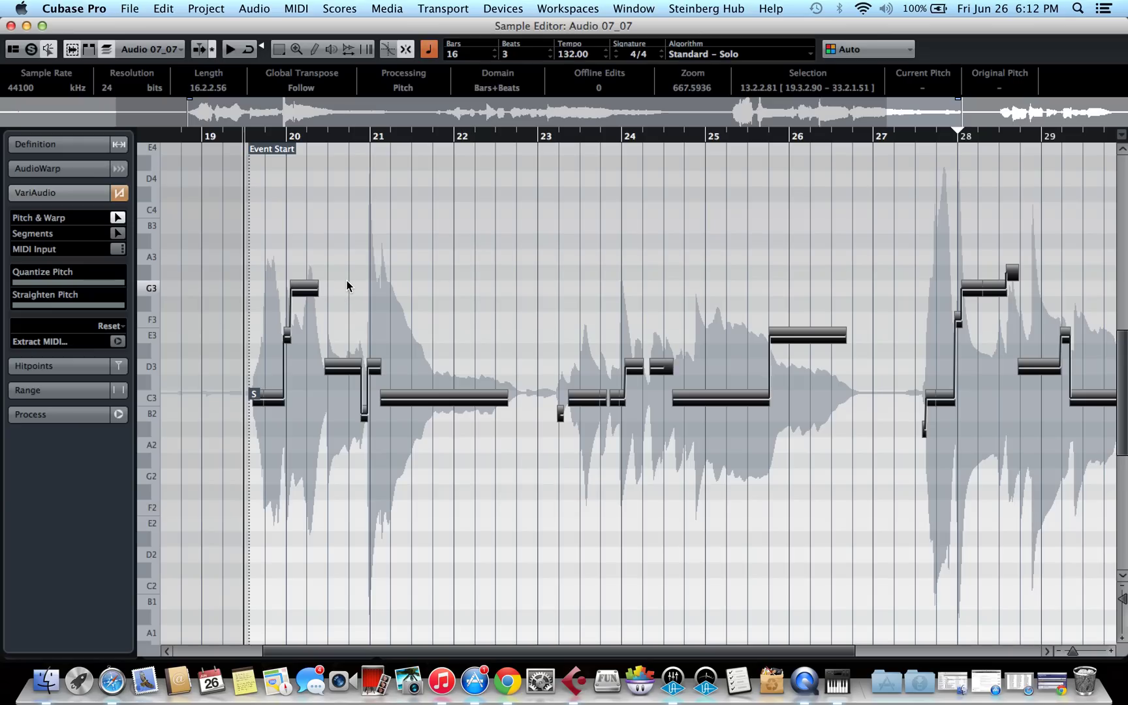
{"action": "key", "text": "space"}
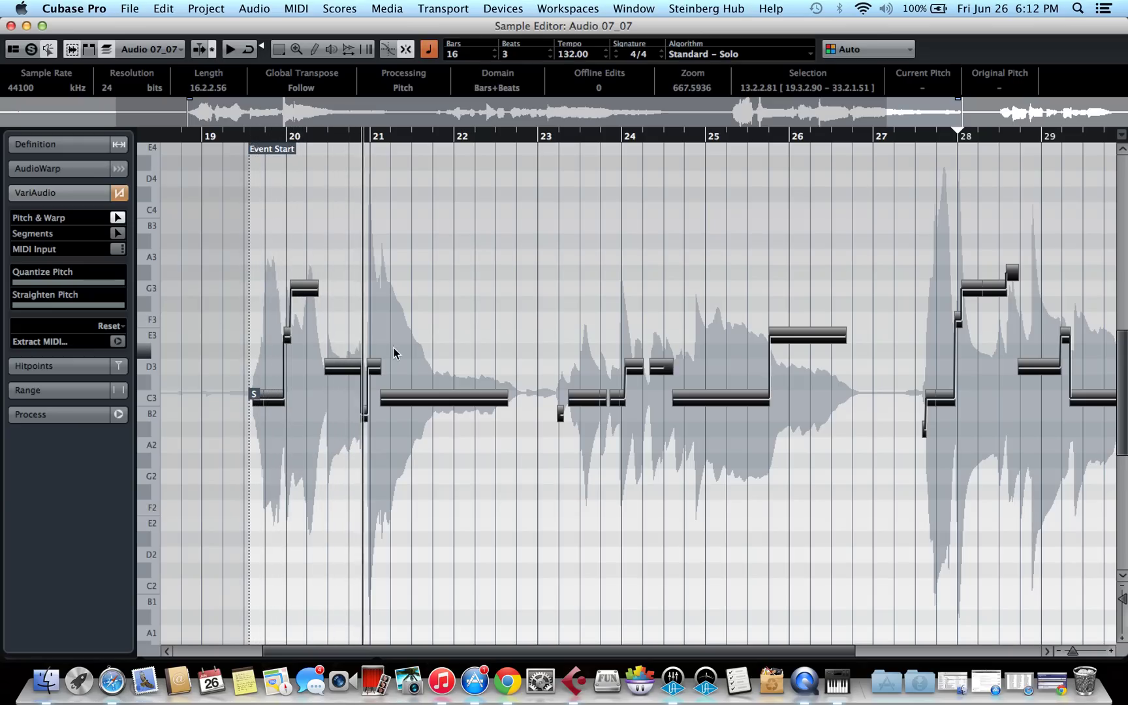
{"action": "key", "text": "space"}
{"action": "mouse_move", "coordinate": [124, 282]}
{"action": "left_mouse_down"}
{"action": "mouse_move", "coordinate": [3, 282]}
{"action": "mouse_move", "coordinate": [27, 306]}
{"action": "mouse_move", "coordinate": [6, 309]}
{"action": "left_mouse_up"}
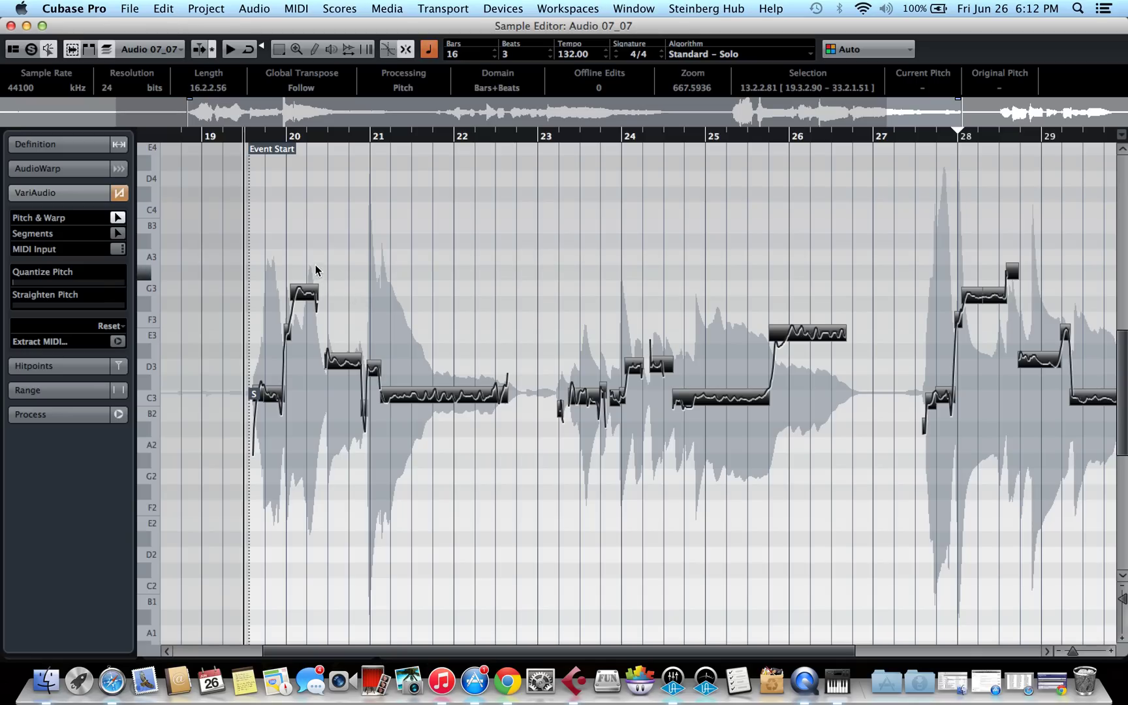
Step: Deselect the segments, enable Solo Editor, and play the phrase from bar 20
{"action": "key", "text": "super+a"}
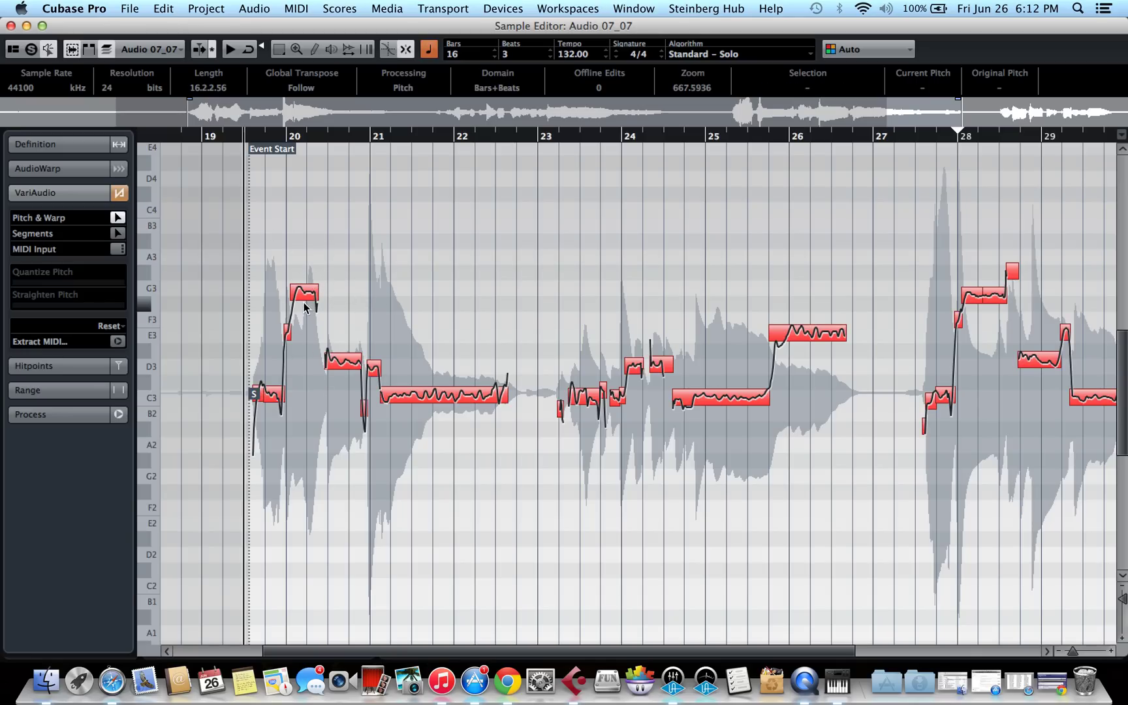
{"action": "left_click", "coordinate": [33, 50]}
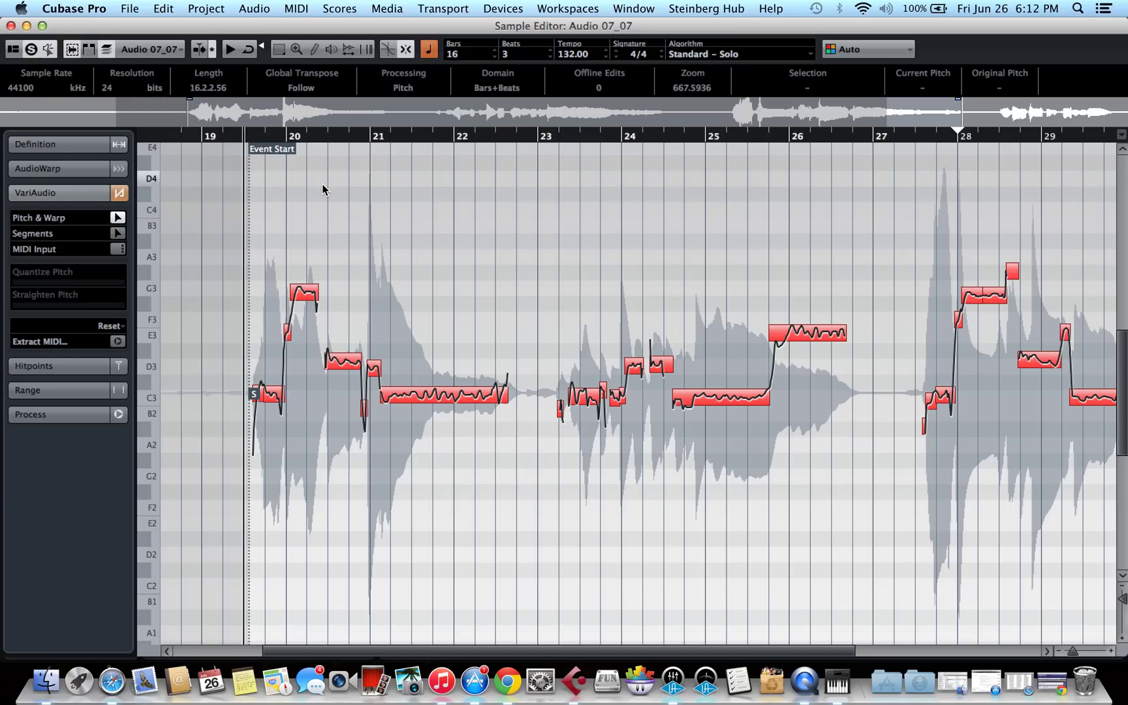
{"action": "key", "text": "space"}
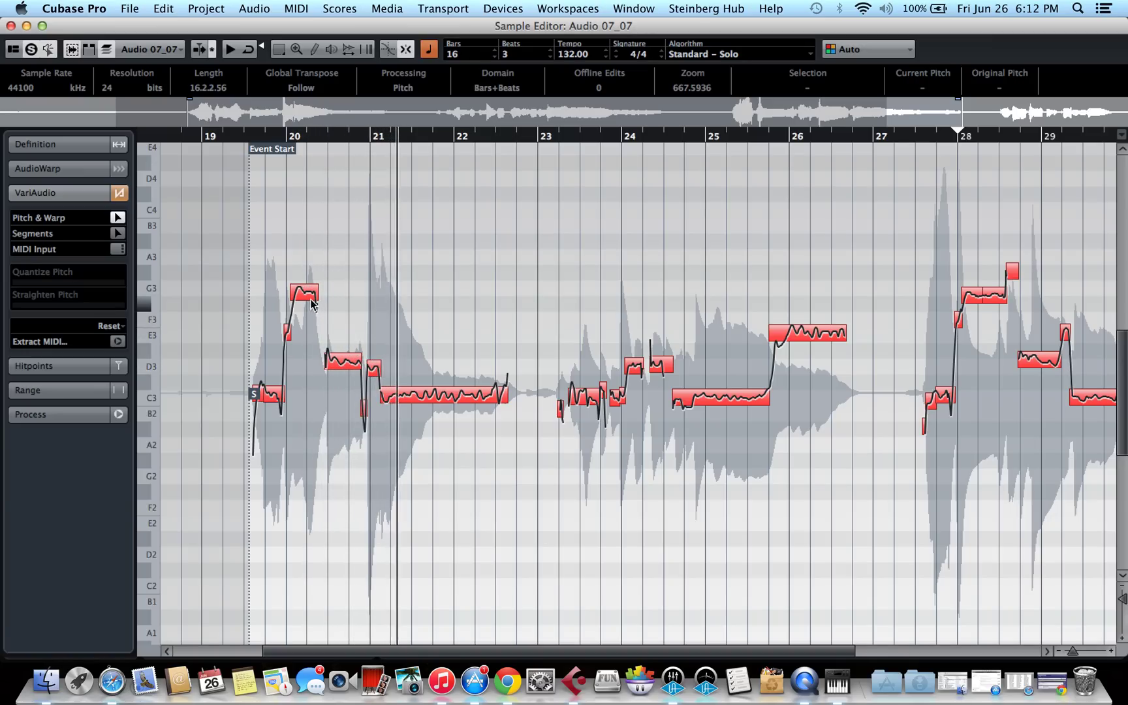
{"action": "key", "text": "space"}
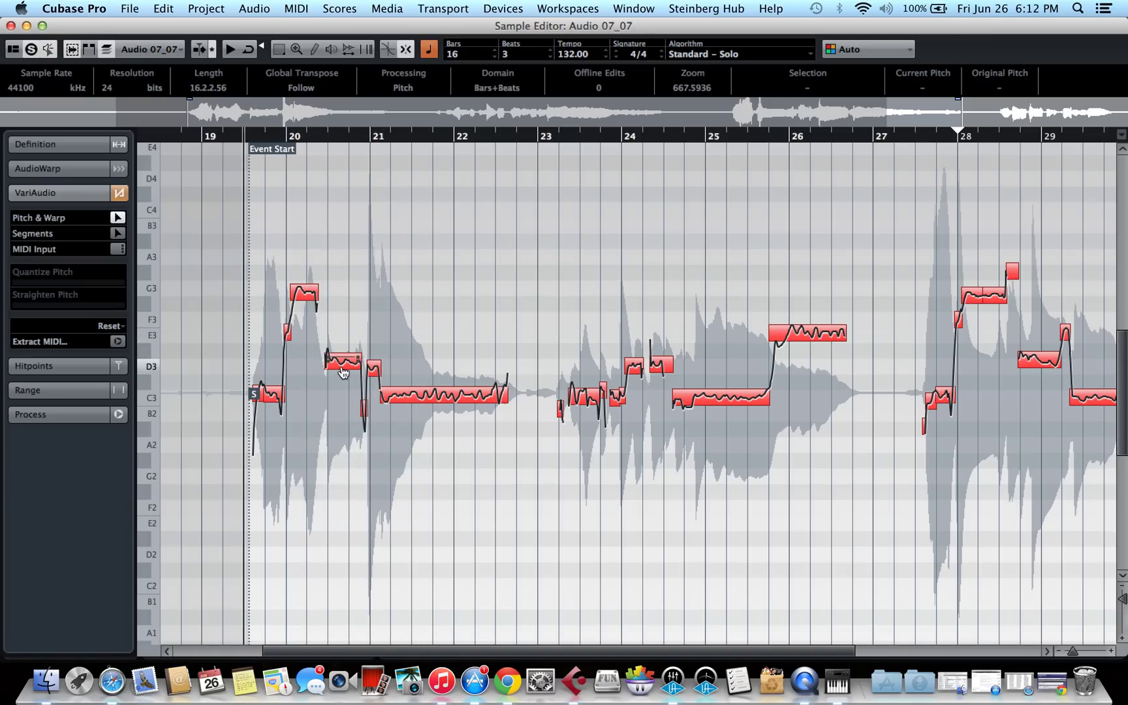
Step: Drag the note after G3 near bar 20 onto D3, undo, then try full Quantize Pitch
{"action": "left_click", "coordinate": [303, 292]}
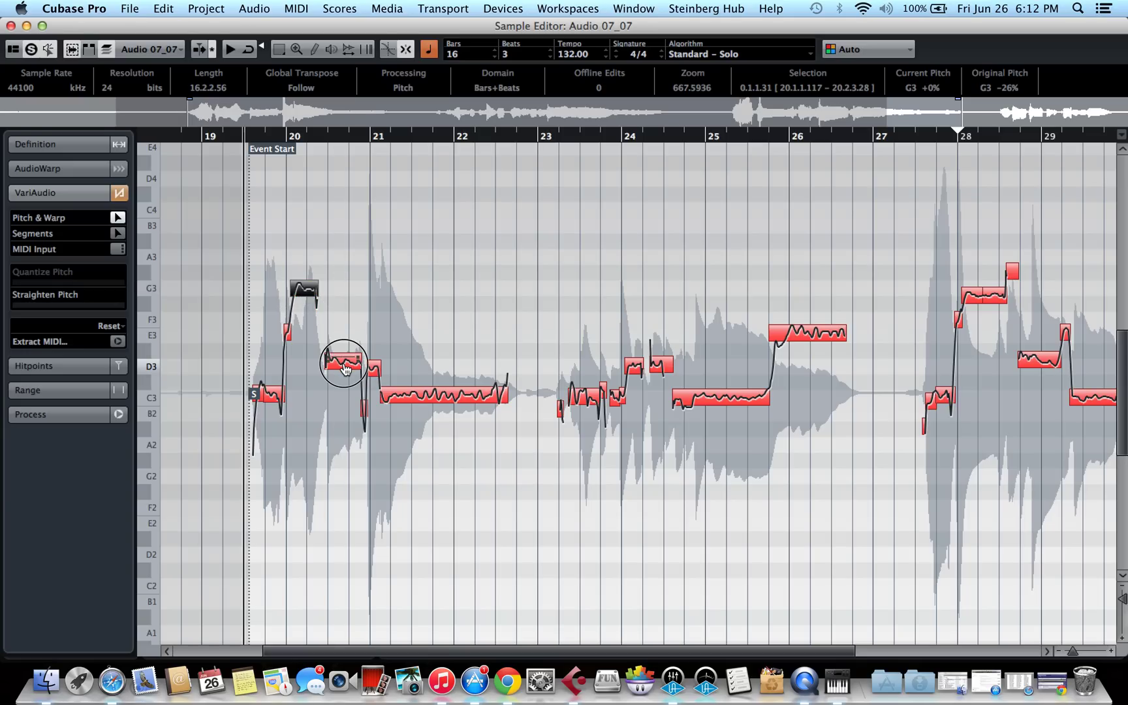
{"action": "left_click_drag", "start_coordinate": [345, 370], "coordinate": [342, 374]}
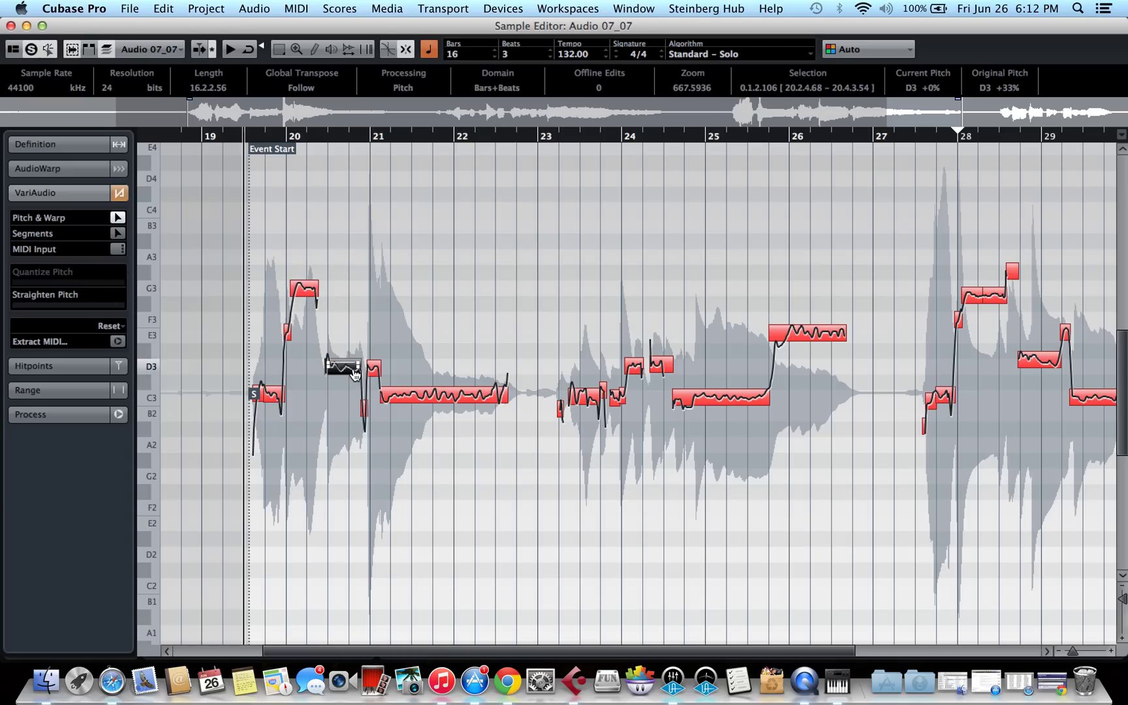
{"action": "key", "text": "super+z"}
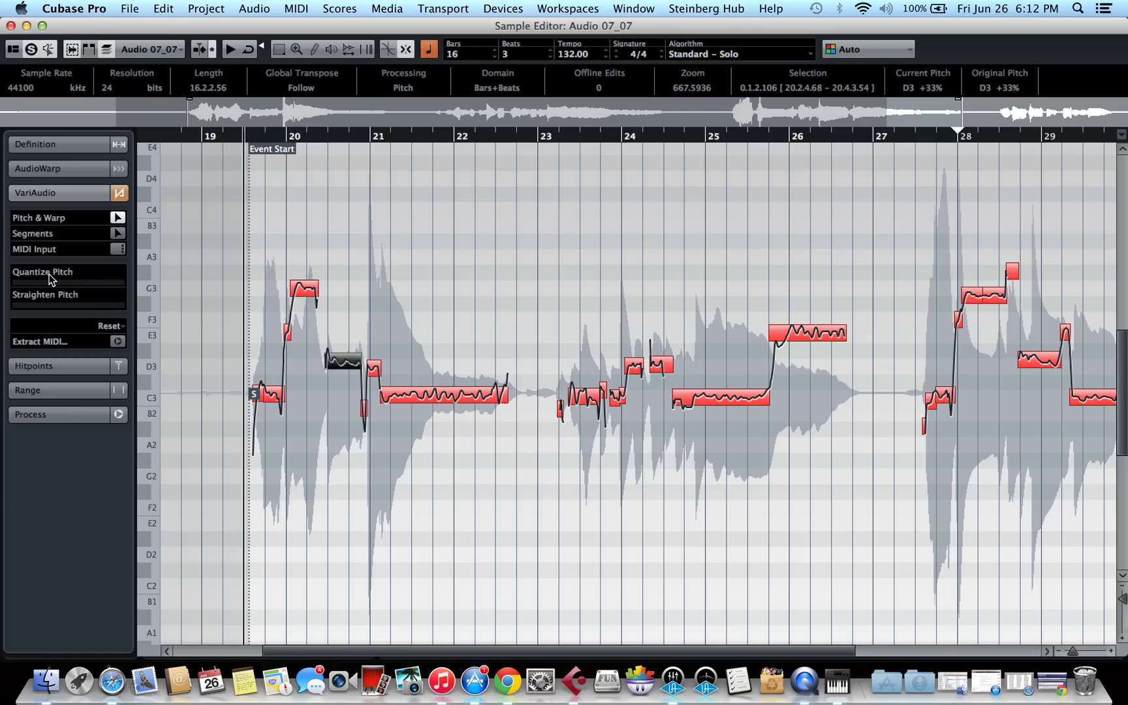
{"action": "left_click_drag", "start_coordinate": [32, 283], "coordinate": [2, 304]}
{"action": "left_click_drag", "start_coordinate": [271, 260], "coordinate": [464, 457]}
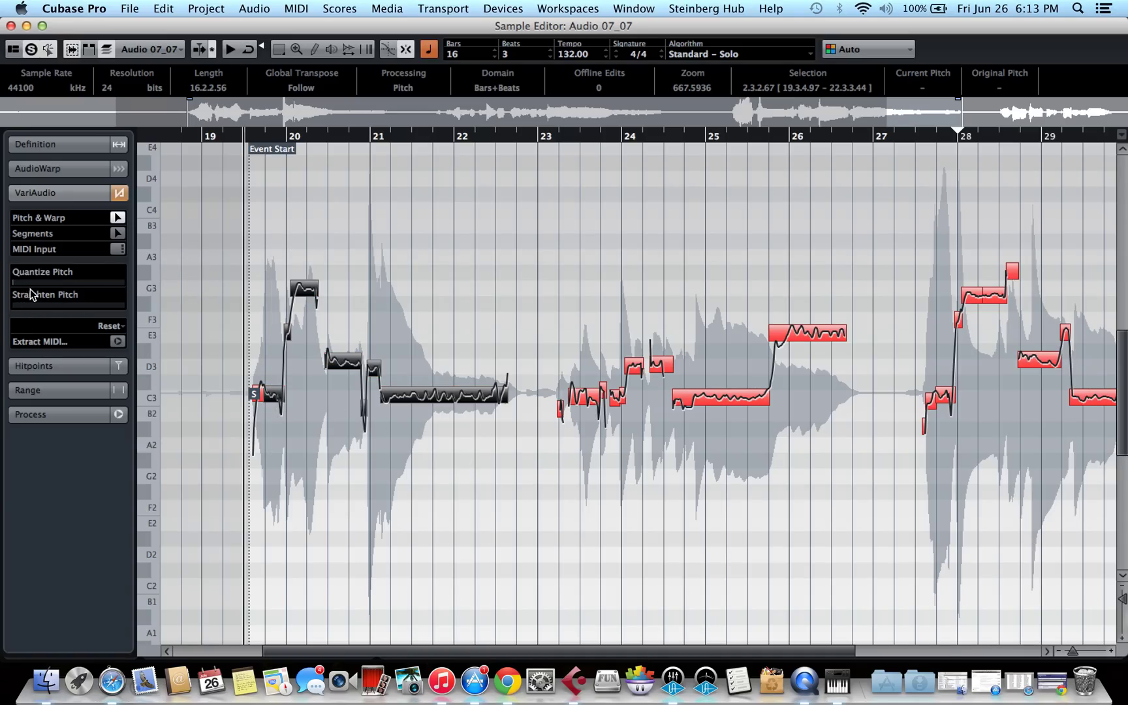
Step: Check the D3 note after bar 20 and play the vocal from the event start
{"action": "left_click", "coordinate": [495, 300]}
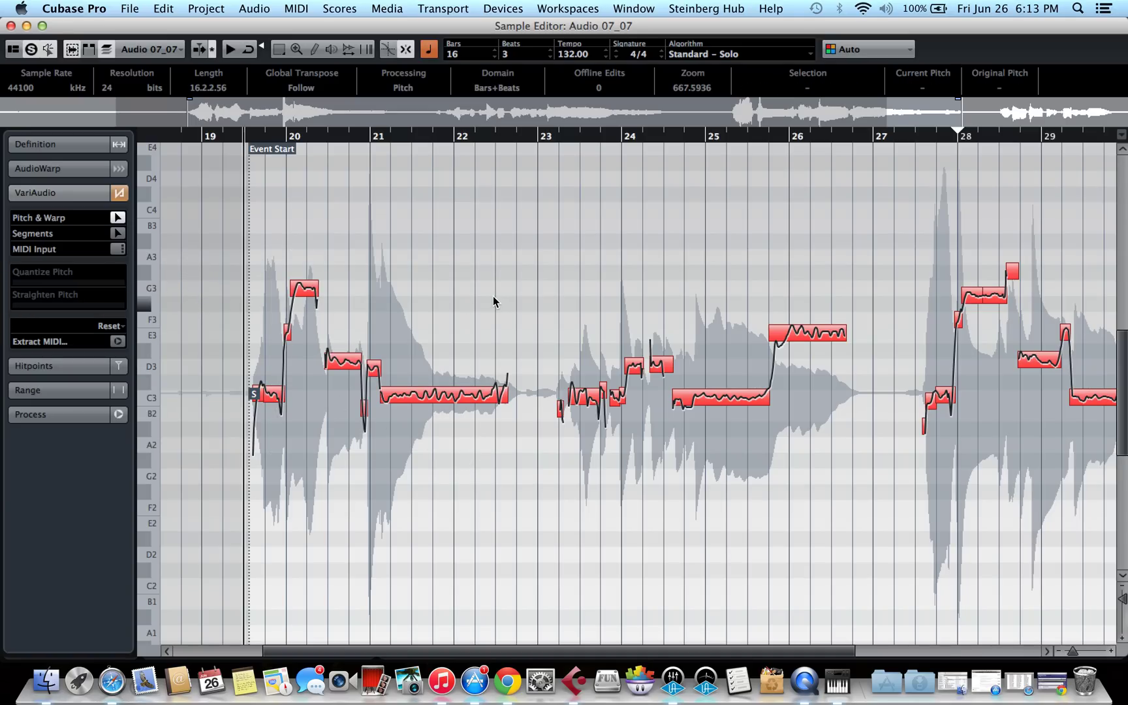
{"action": "left_click", "coordinate": [346, 366]}
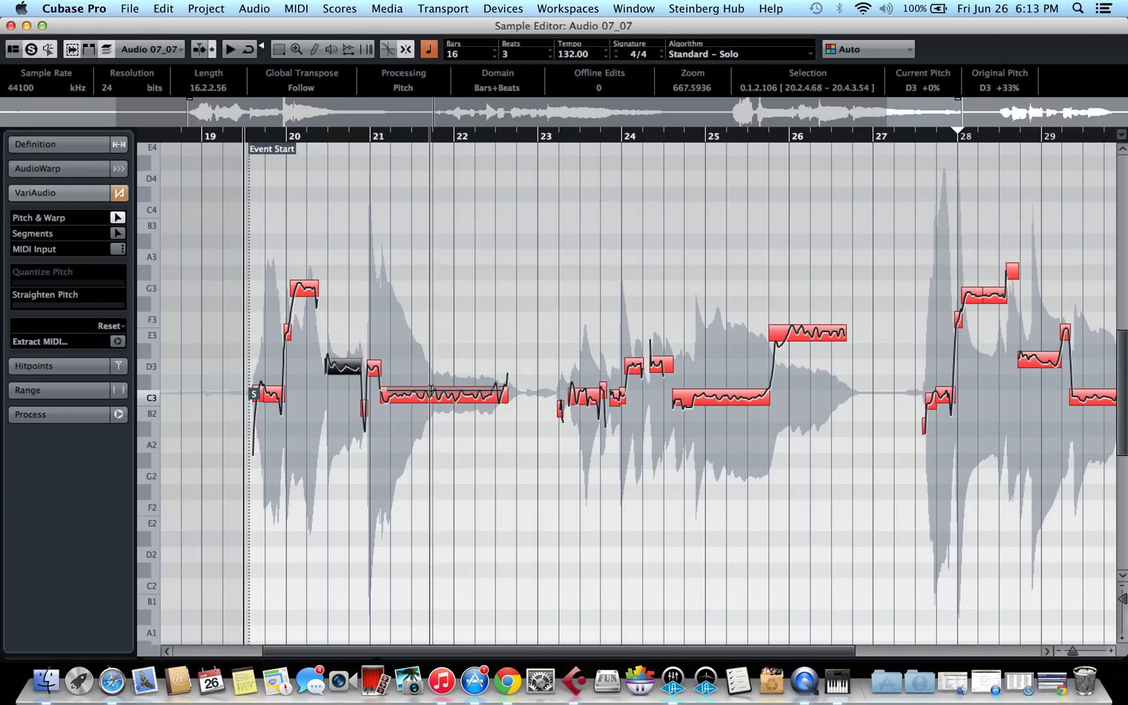
{"action": "left_click", "coordinate": [399, 320]}
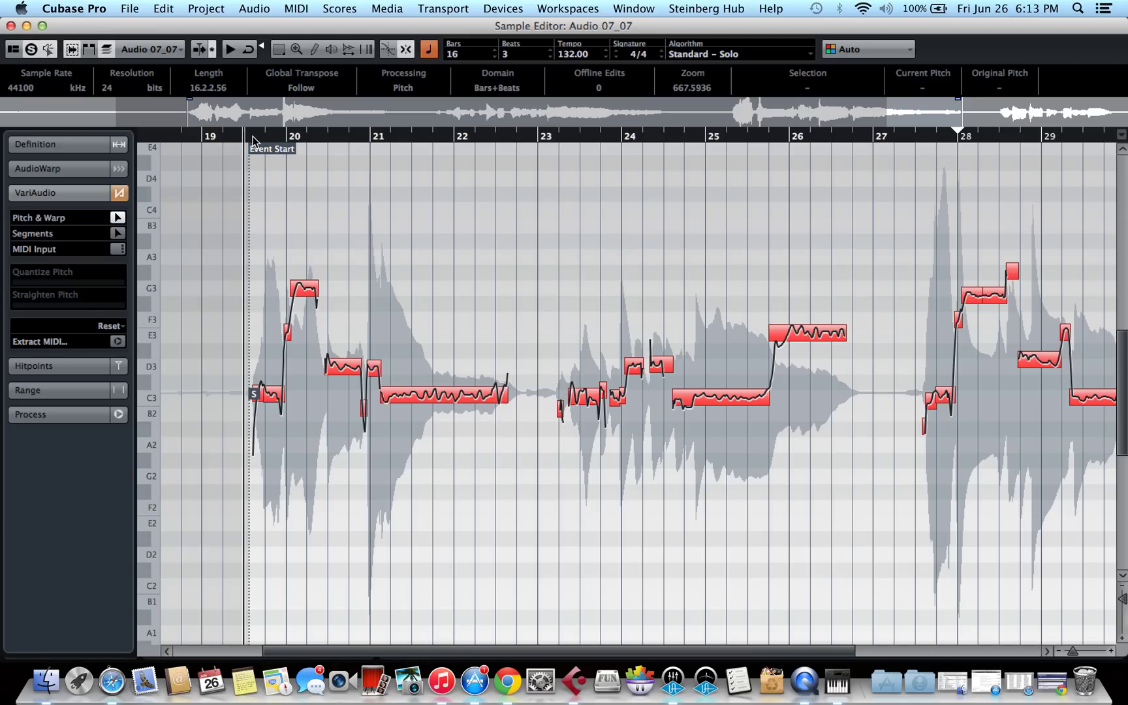
{"action": "key", "text": "space"}
Step: Split the G3 note after bar 20 and nudge its first half from -19% to G3 -5%
{"action": "scroll", "coordinate": [294, 299], "scroll_direction": "up", "scroll_amount": 6}
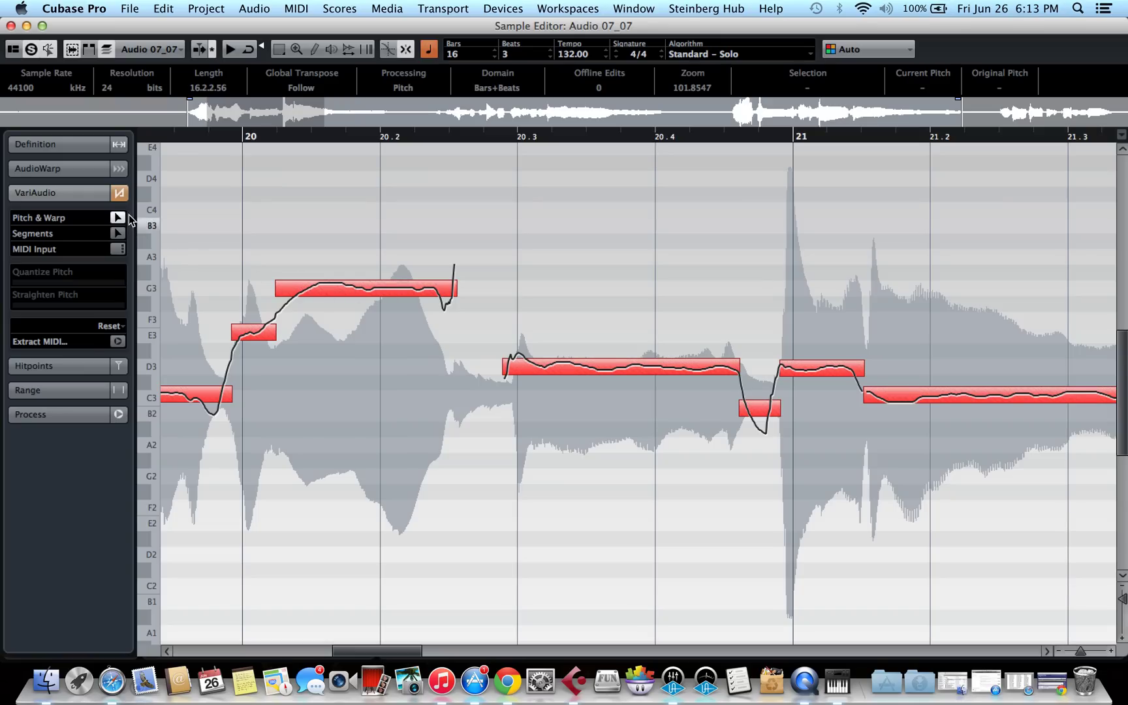
{"action": "left_click", "coordinate": [369, 295], "text": "alt"}
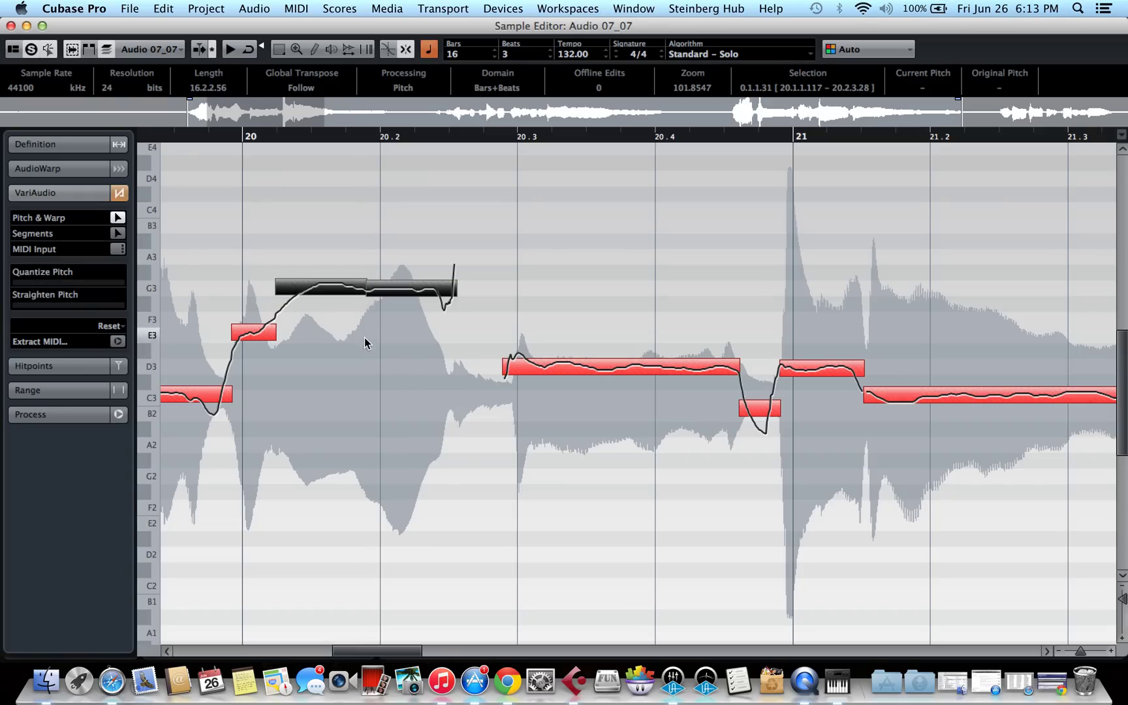
{"action": "left_click", "coordinate": [347, 312]}
{"action": "left_click", "coordinate": [346, 296]}
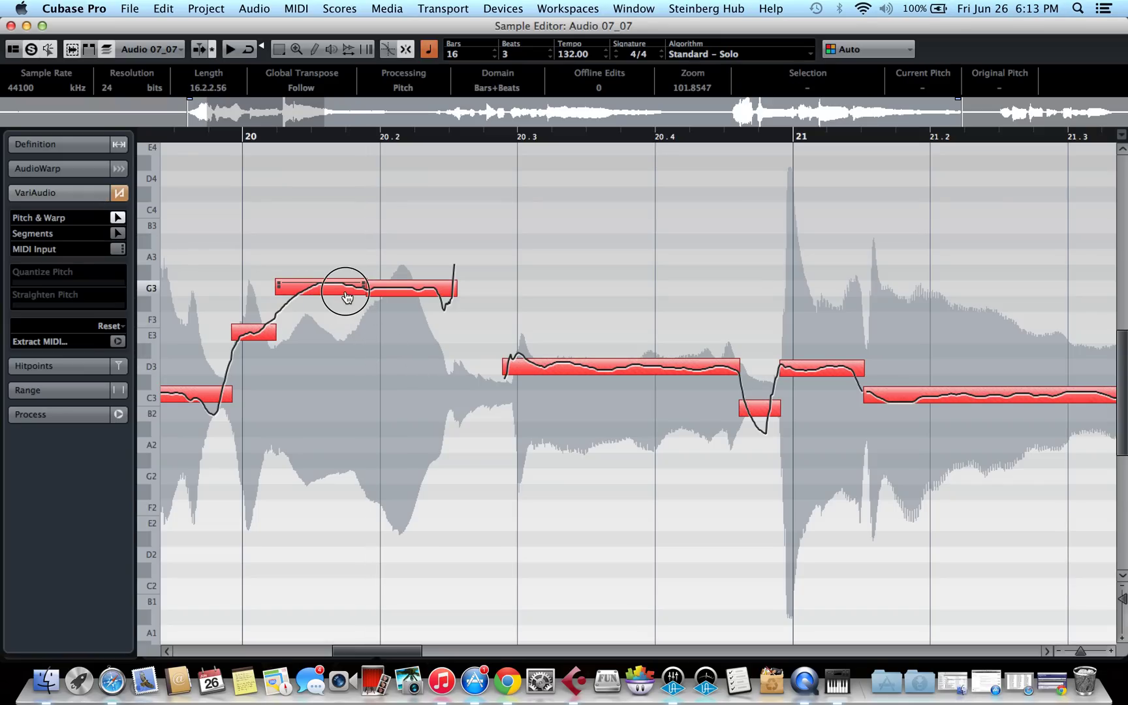
{"action": "left_click", "coordinate": [347, 298]}
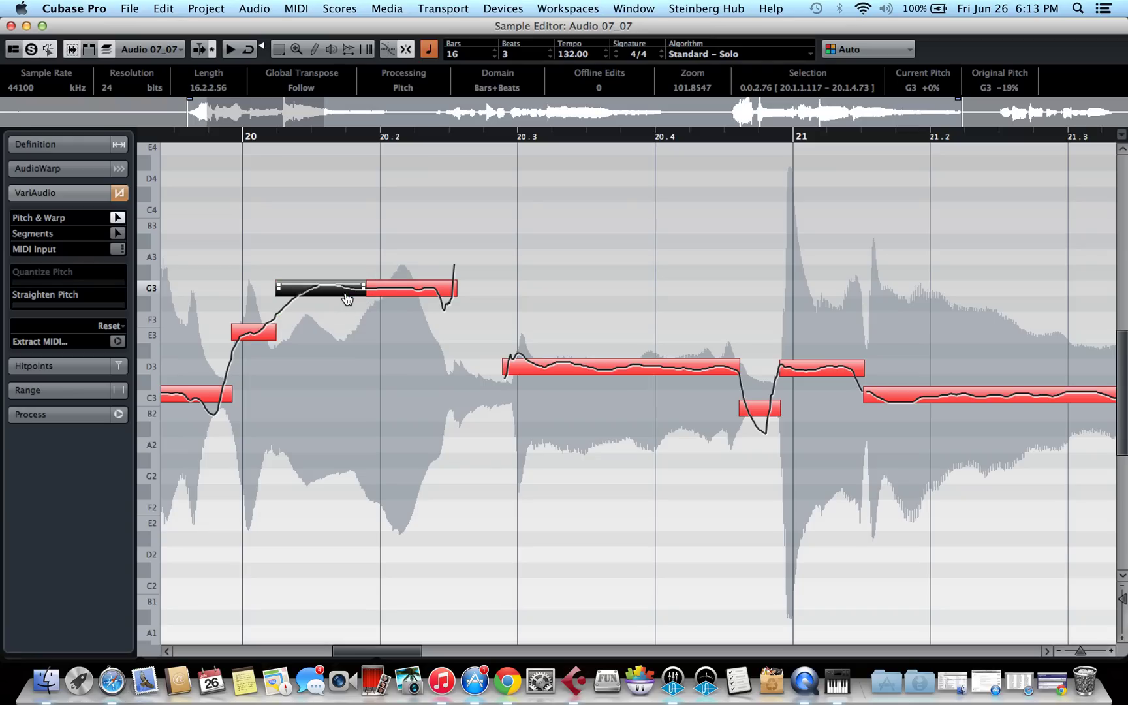
{"action": "left_click_drag", "start_coordinate": [337, 298], "coordinate": [338, 299]}
{"action": "scroll", "coordinate": [372, 292], "scroll_direction": "left", "scroll_amount": 5}
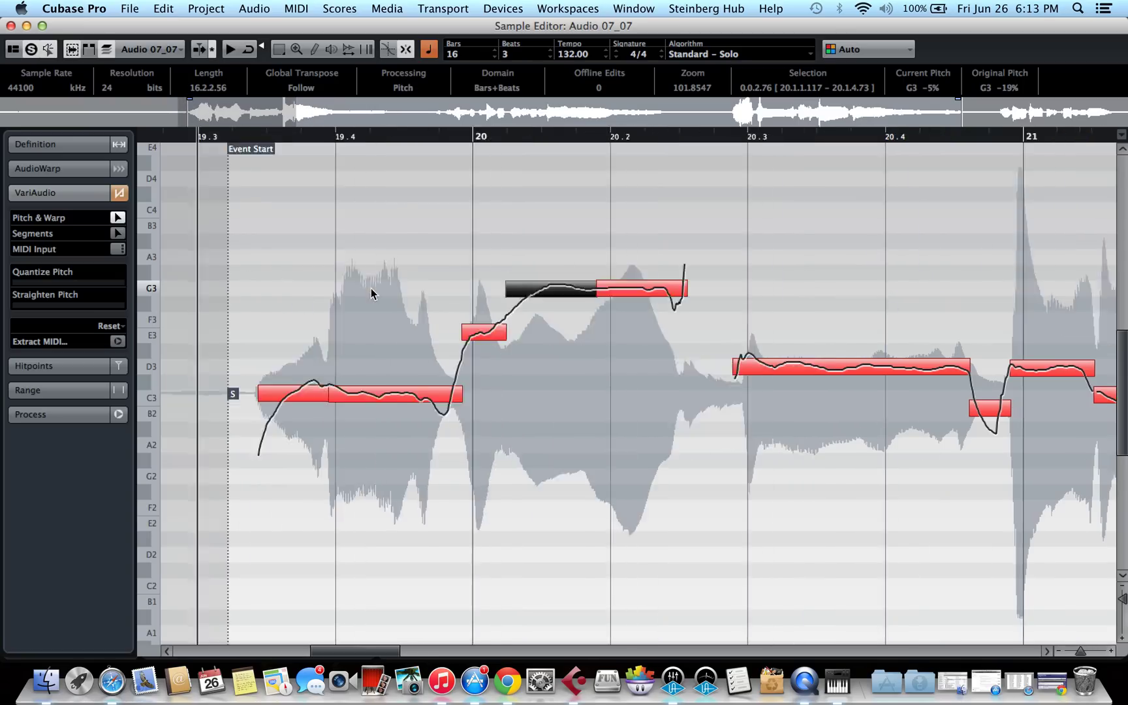
{"action": "left_click", "coordinate": [356, 139]}
Step: Zoom out to bars 19–25 and play the phrase from bar 21
{"action": "key", "text": "space"}
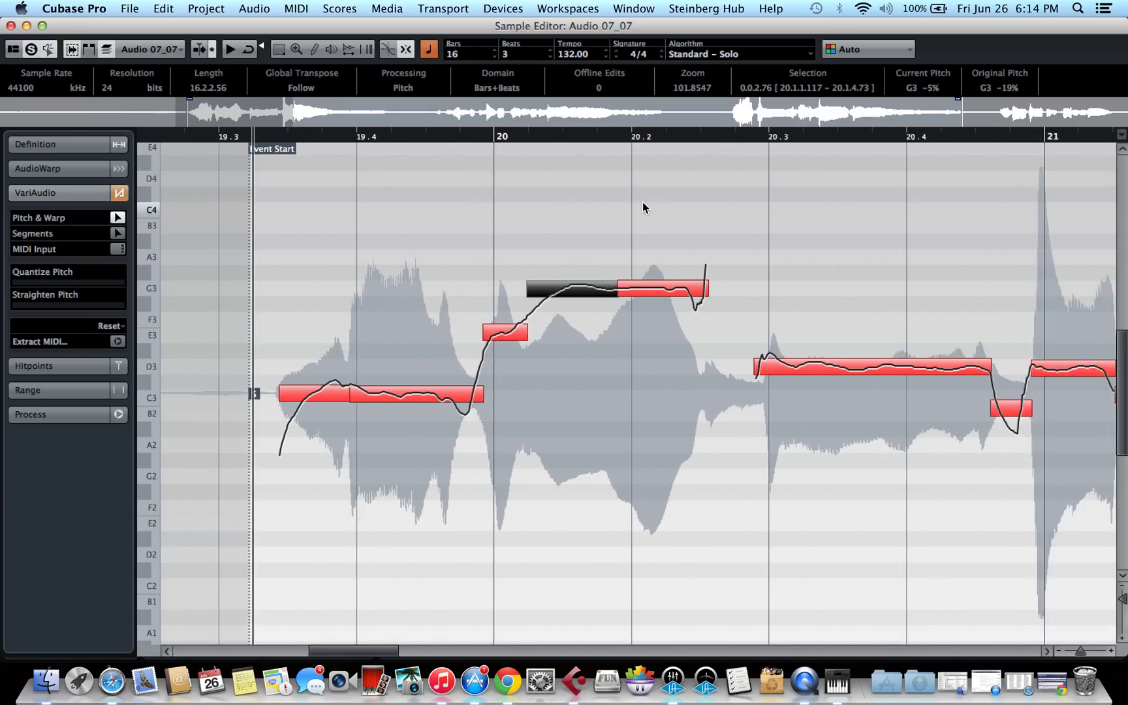
{"action": "key", "text": "g"}
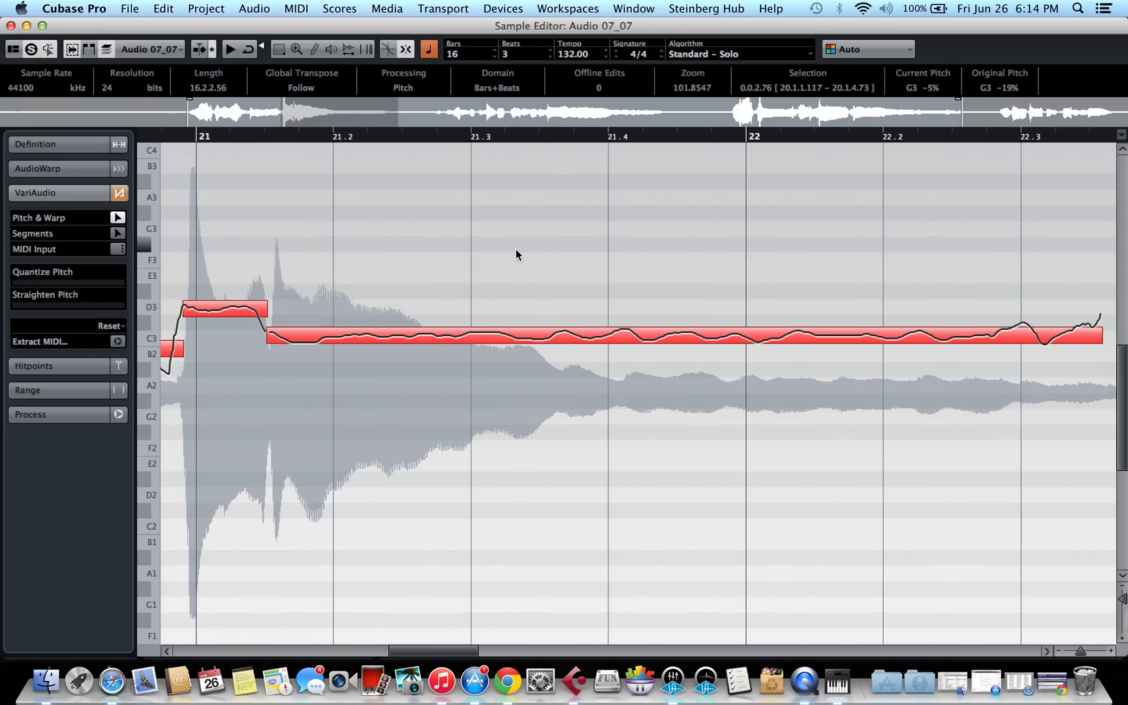
{"action": "key", "text": "g"}
{"action": "key", "text": "g"}
{"action": "key", "text": "g"}
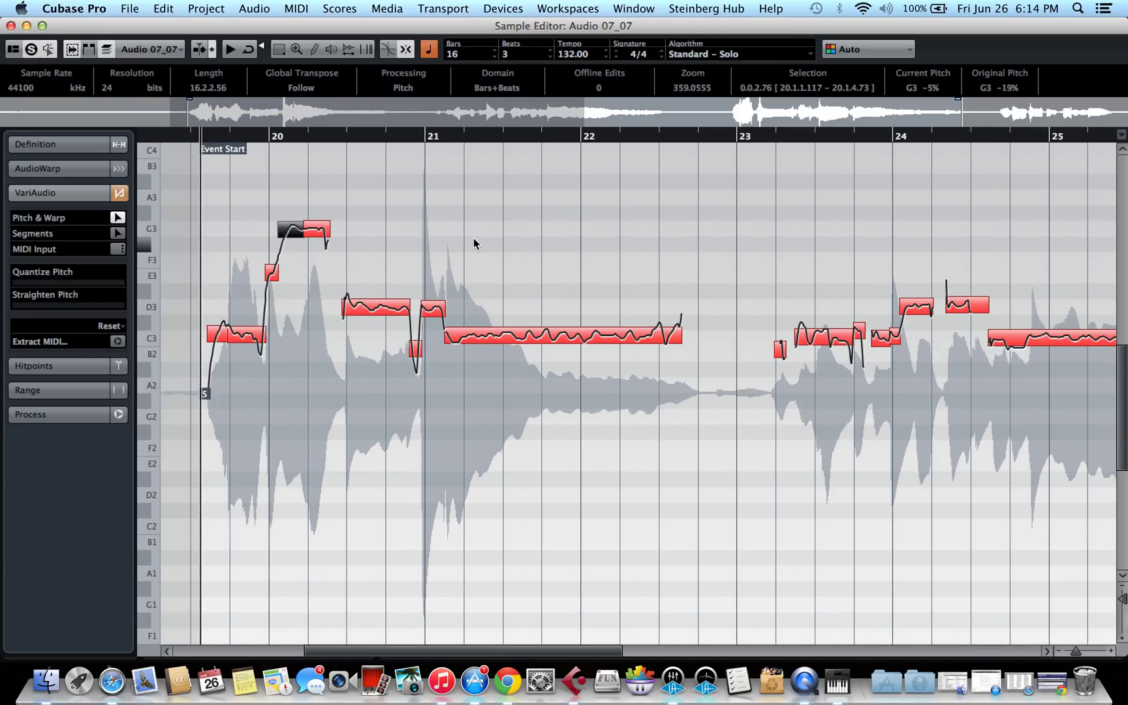
{"action": "left_click", "coordinate": [443, 138]}
{"action": "key", "text": "space"}
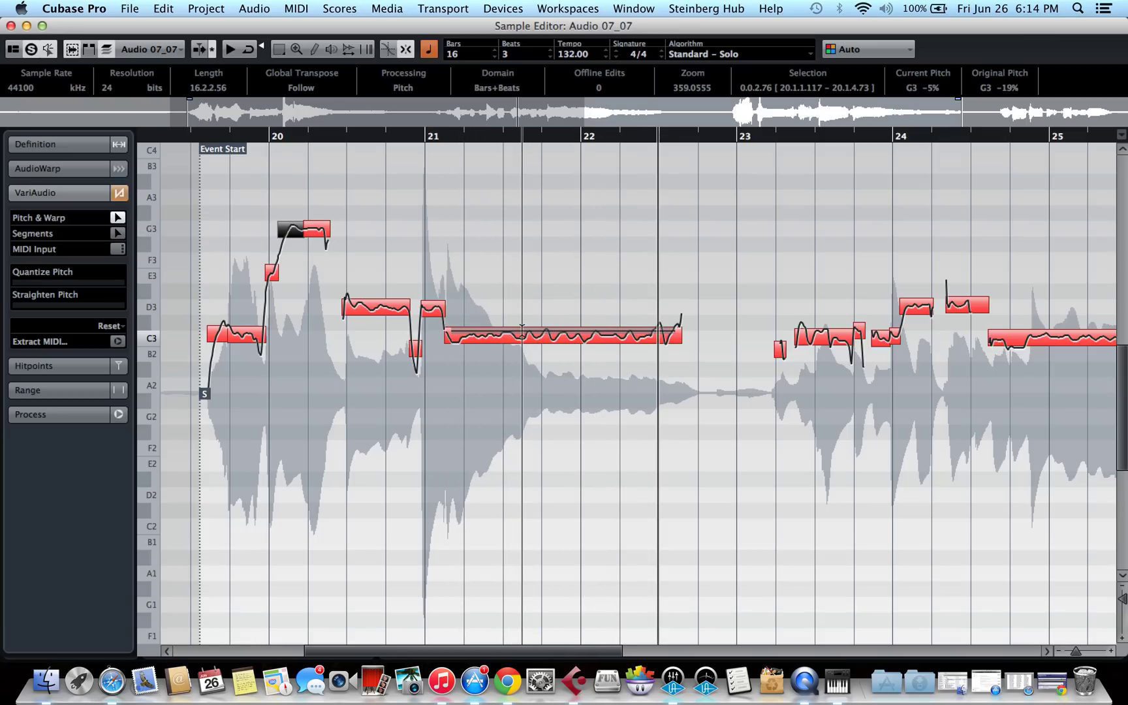
{"action": "key", "text": "space"}
Step: Split the long C3 note, straighten its later part halfway, and snap the first part to C3 +0%
{"action": "left_click", "coordinate": [520, 337]}
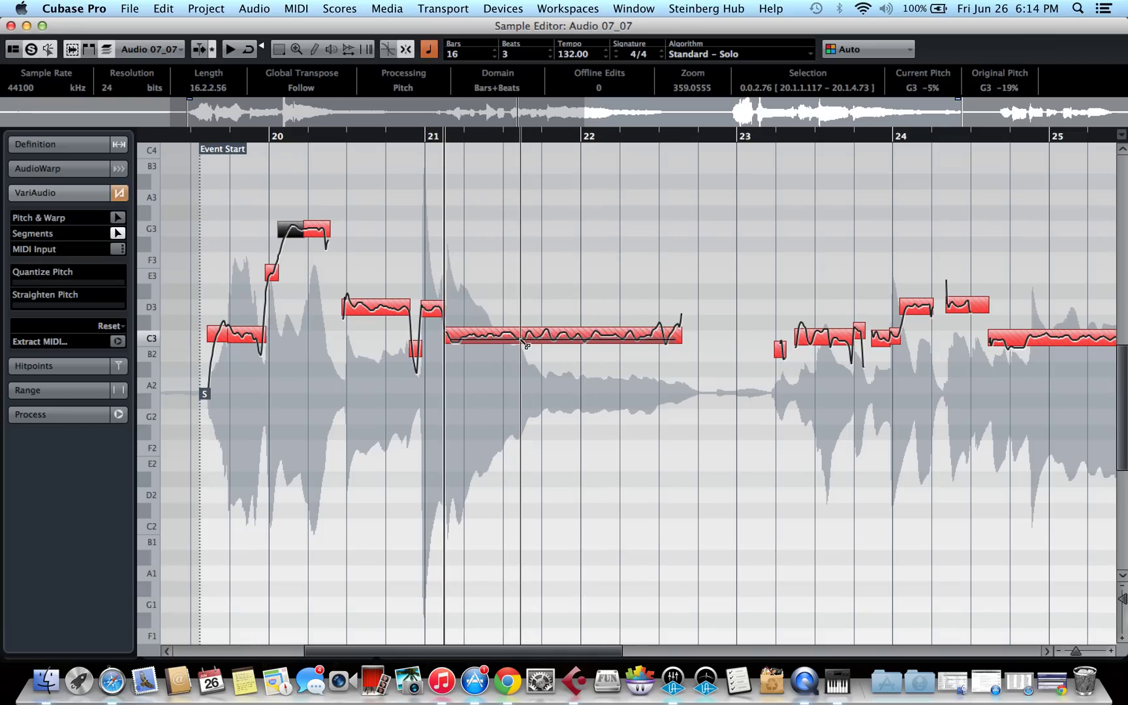
{"action": "left_click", "coordinate": [521, 338]}
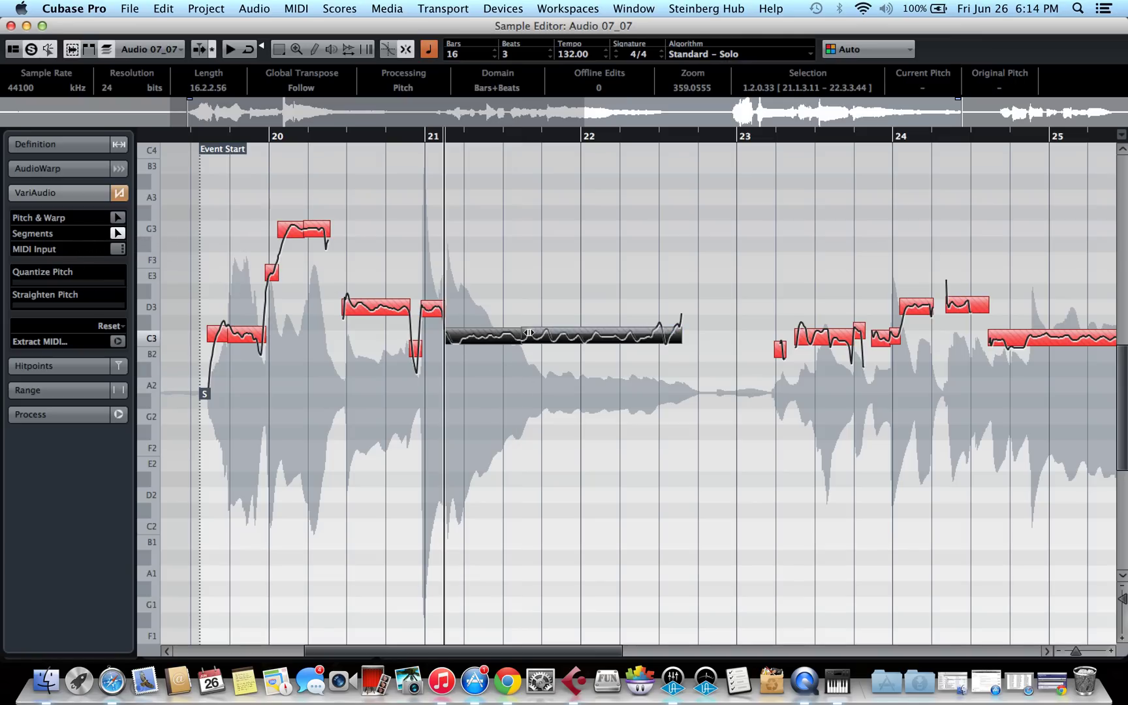
{"action": "left_click", "coordinate": [556, 366]}
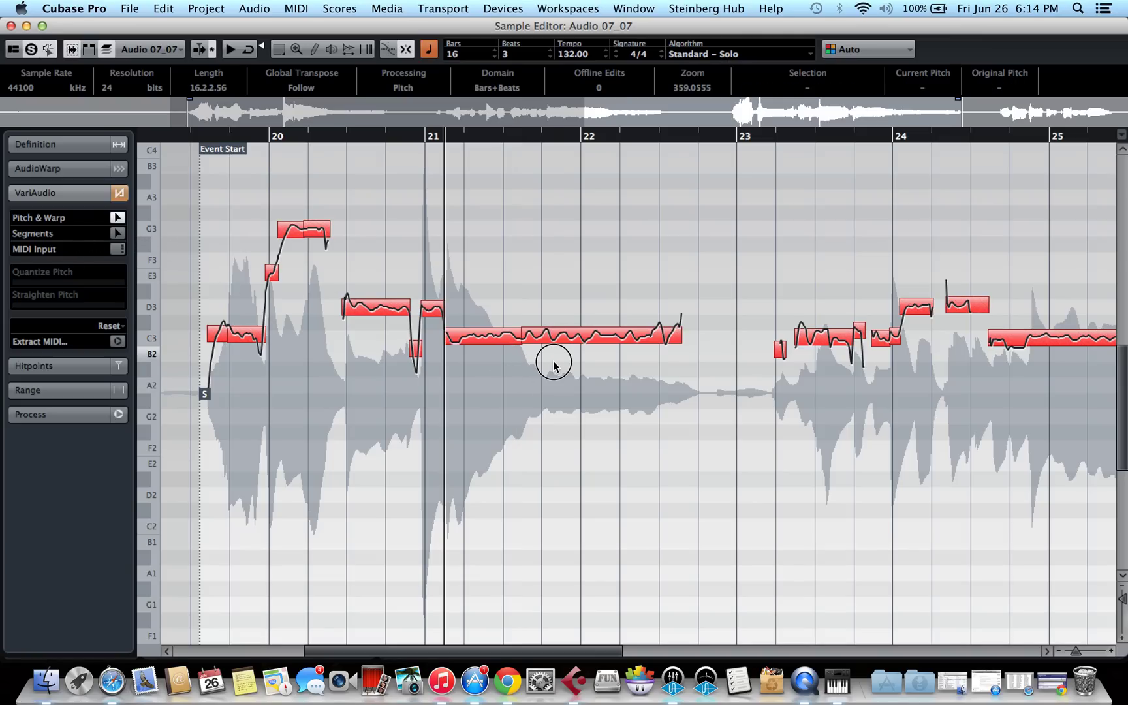
{"action": "left_click", "coordinate": [574, 342]}
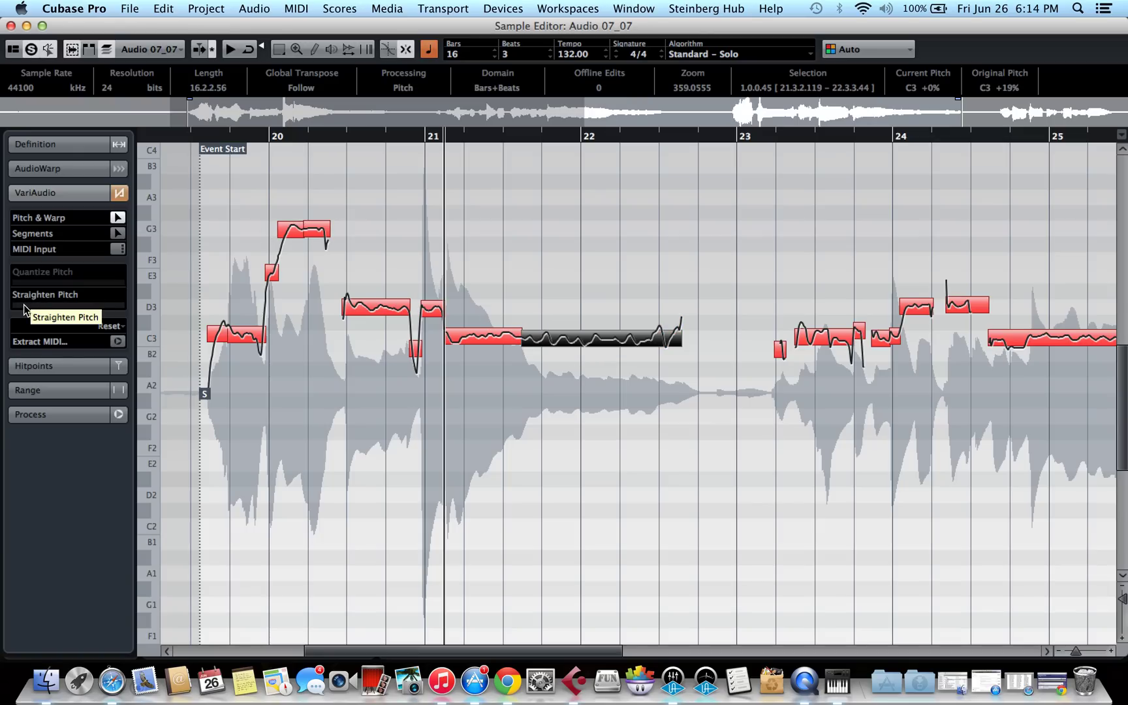
{"action": "left_click_drag", "start_coordinate": [23, 304], "coordinate": [47, 309]}
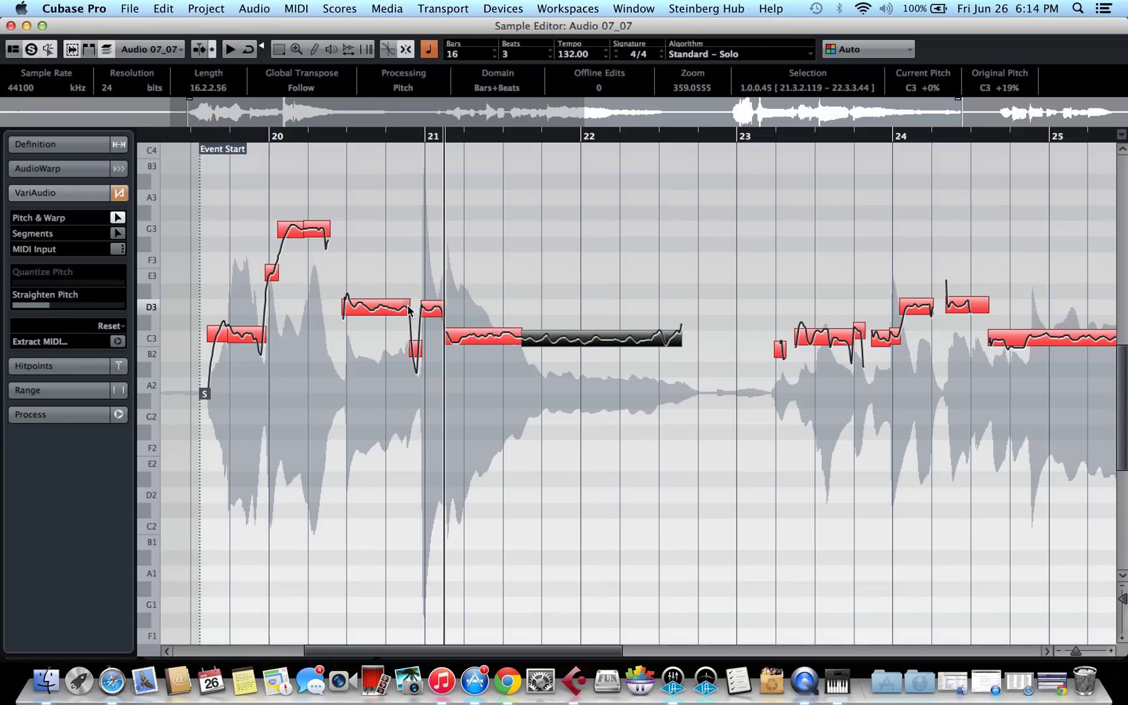
{"action": "left_click", "coordinate": [471, 214]}
{"action": "key", "text": "space"}
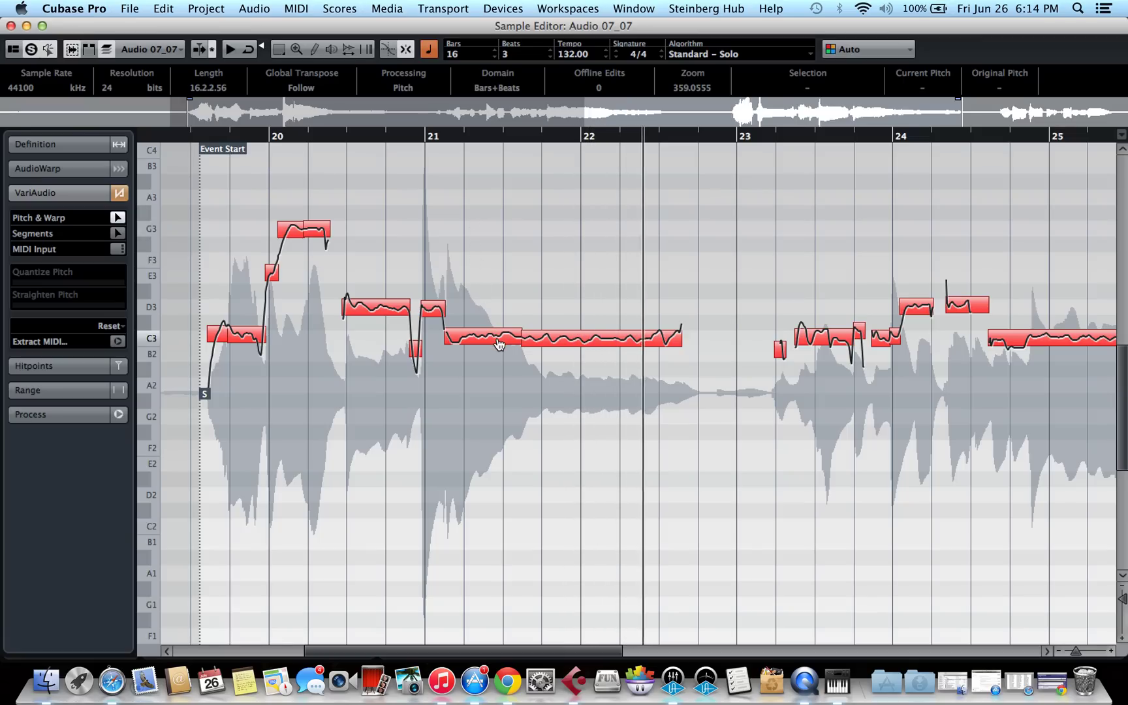
{"action": "key", "text": "space"}
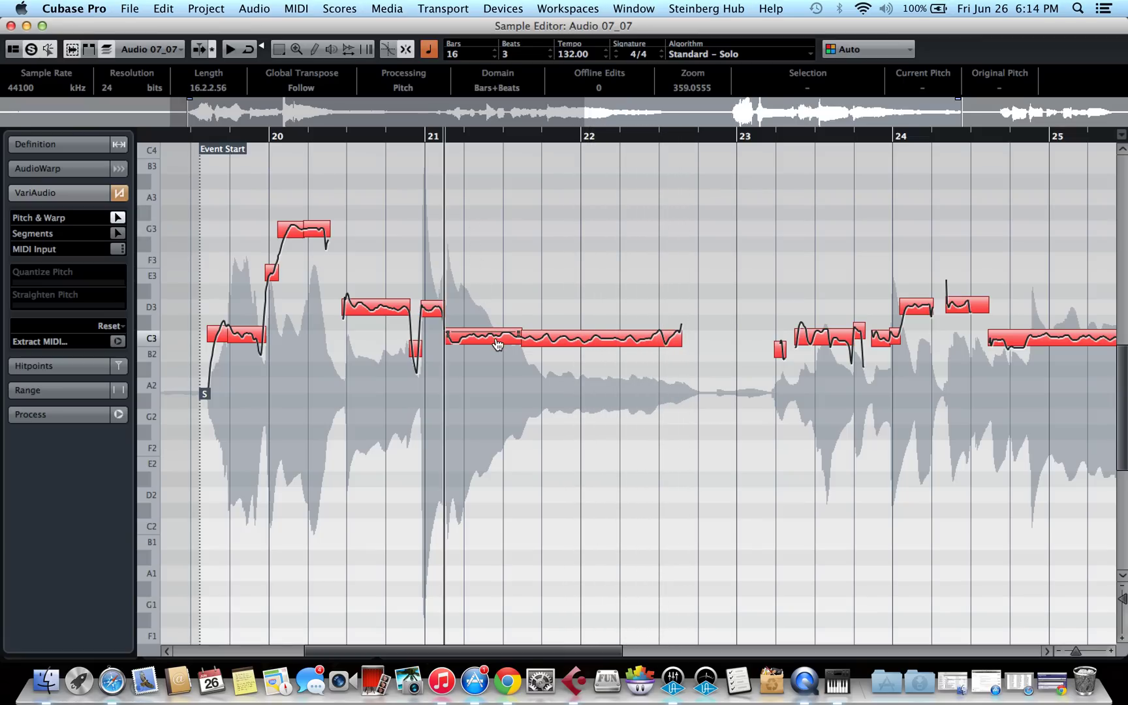
{"action": "left_click", "coordinate": [497, 345]}
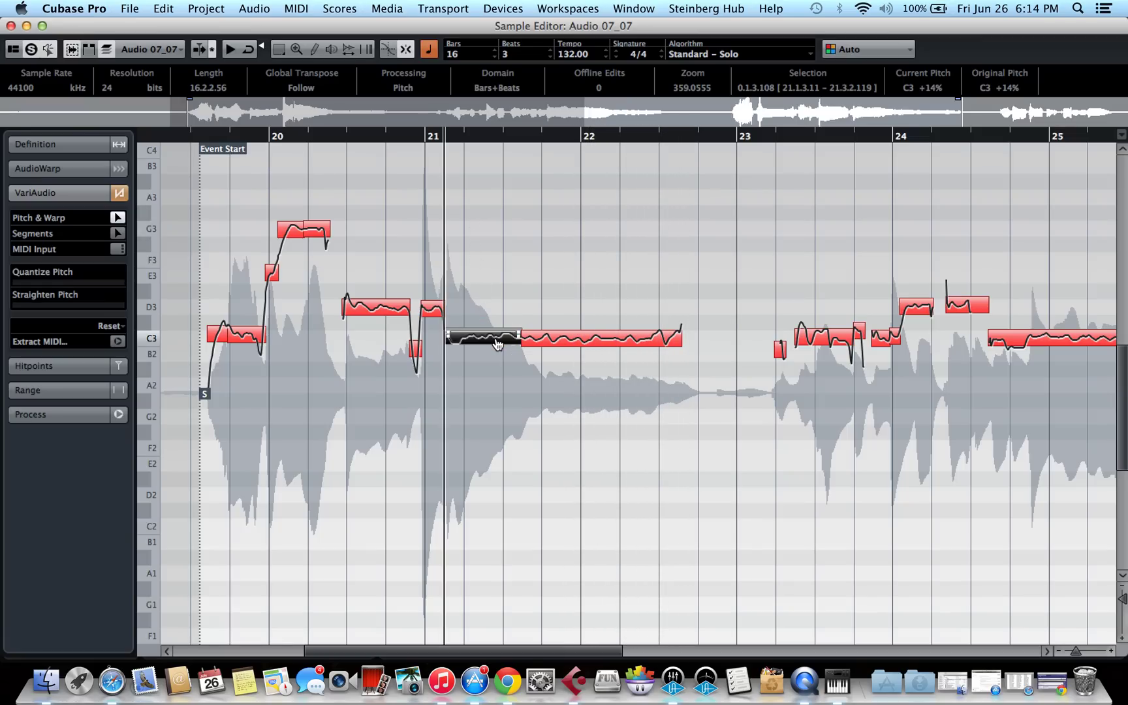
{"action": "left_click", "coordinate": [498, 345]}
Step: Cut the bar-24 D3 note at 24.3 and pull its second half from D3 -8% down to E2 +0%
{"action": "scroll", "coordinate": [752, 274], "scroll_direction": "right", "scroll_amount": 5}
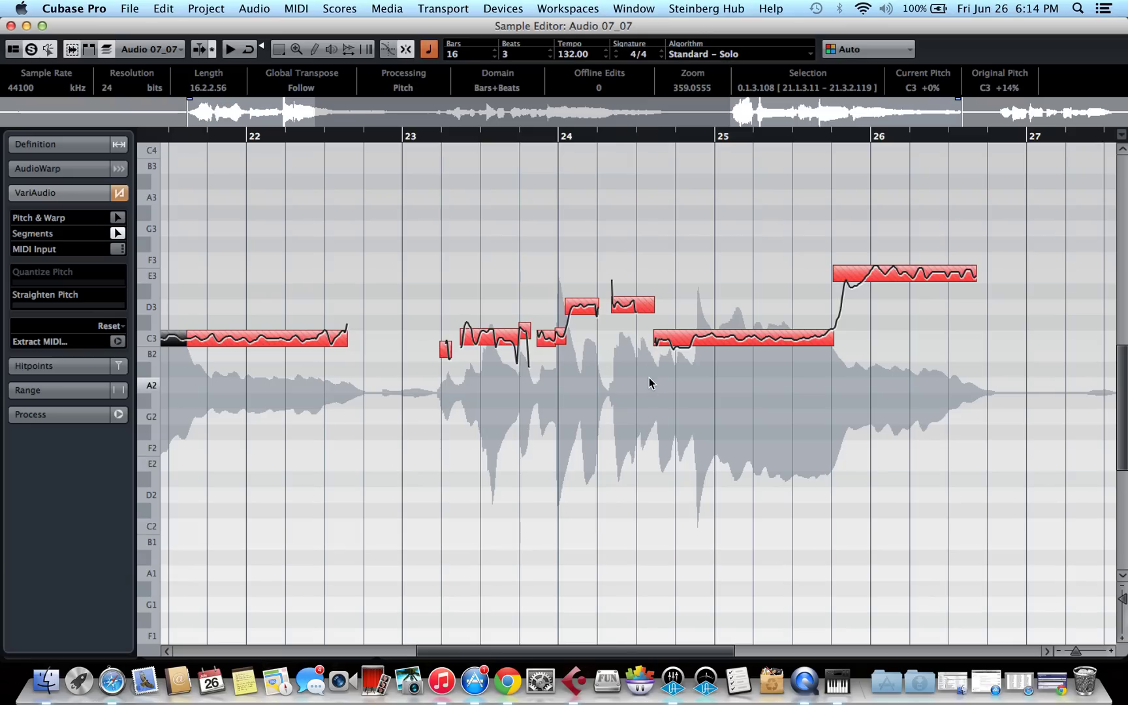
{"action": "left_click", "coordinate": [627, 314]}
{"action": "scroll", "coordinate": [627, 313], "scroll_direction": "up", "scroll_amount": 5}
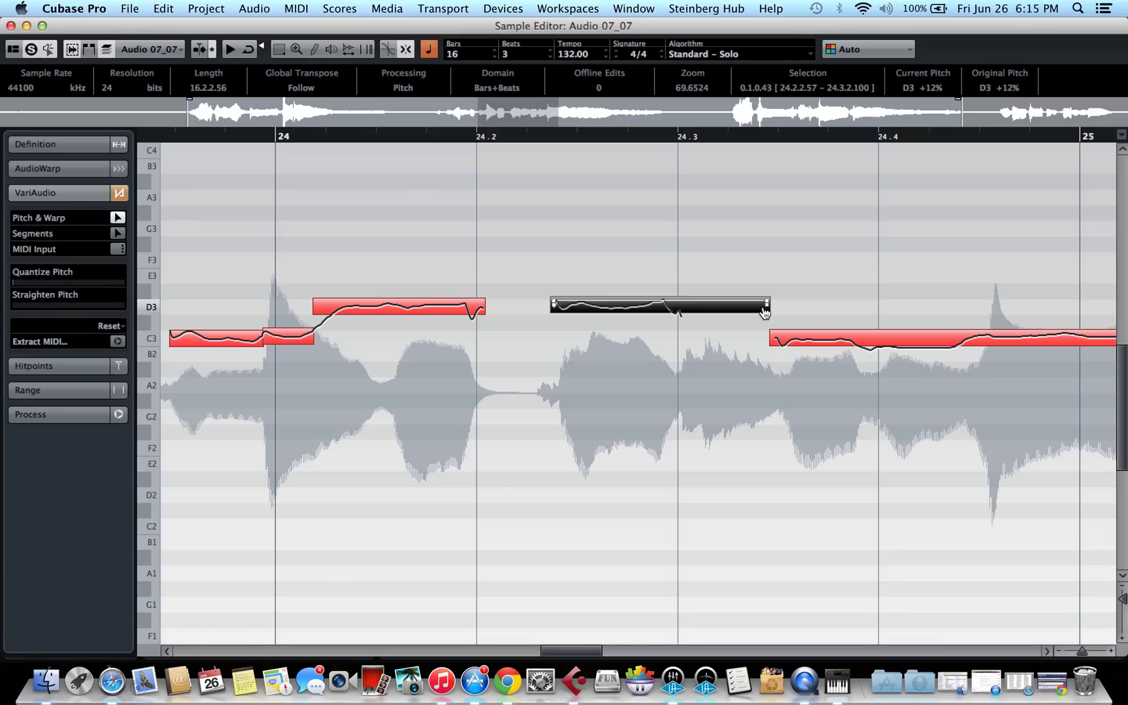
{"action": "left_click", "coordinate": [679, 313]}
{"action": "left_click", "coordinate": [672, 370]}
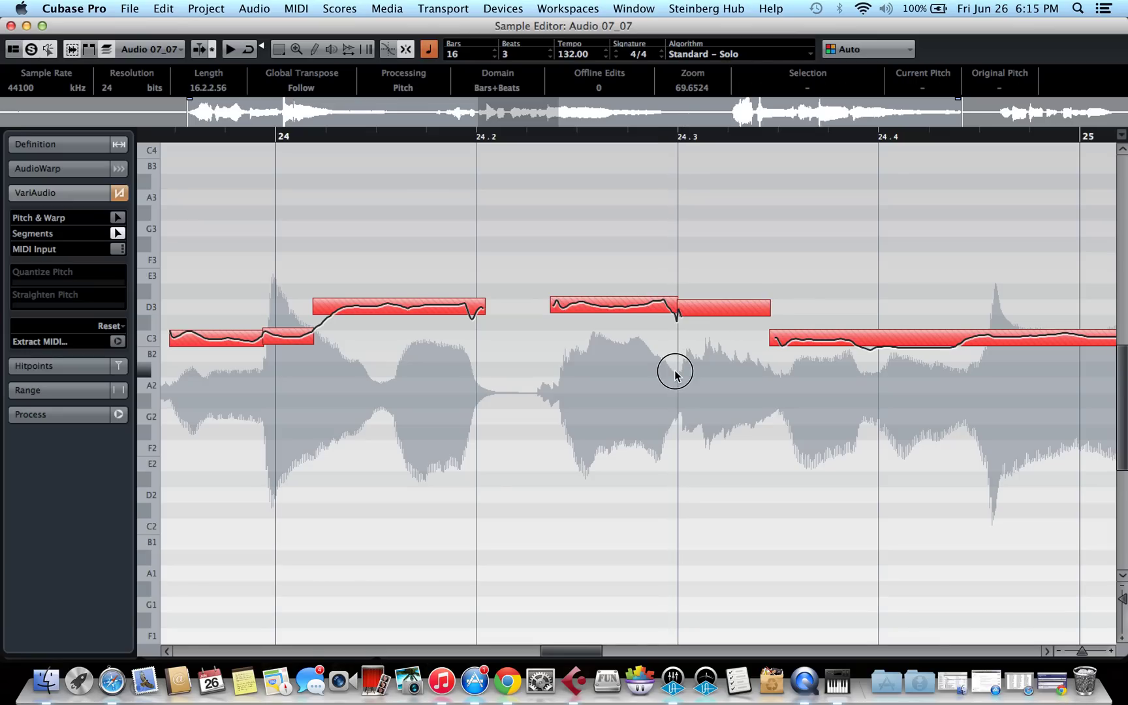
{"action": "left_click", "coordinate": [615, 314]}
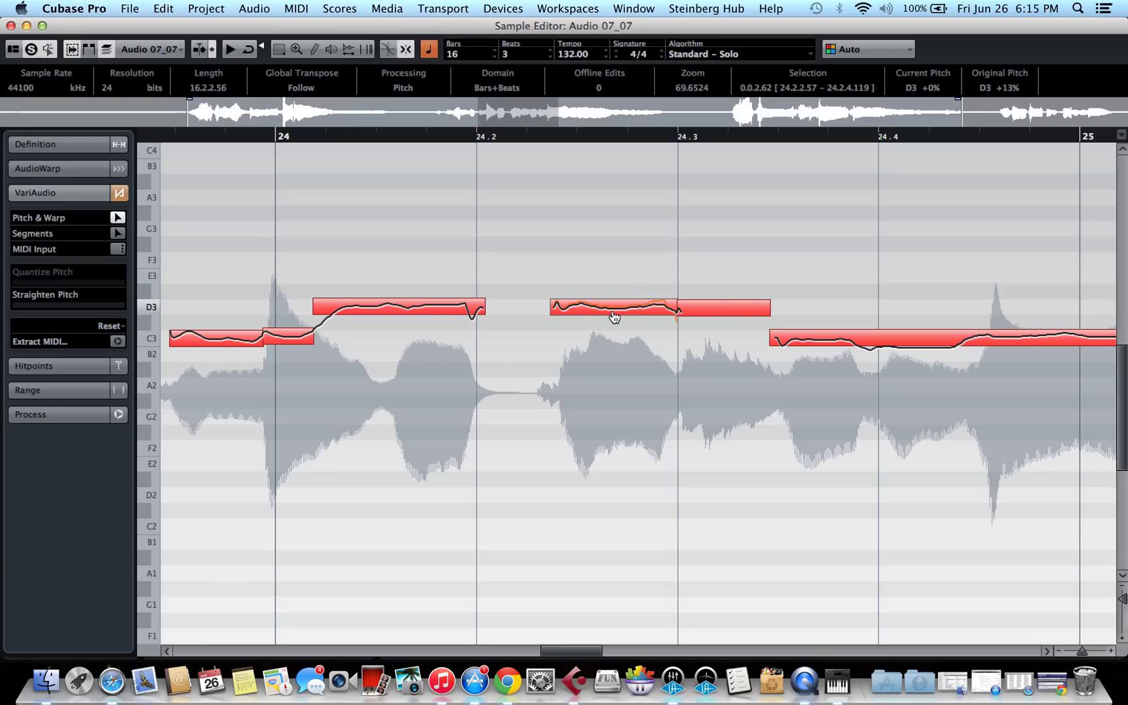
{"action": "left_click", "coordinate": [719, 312]}
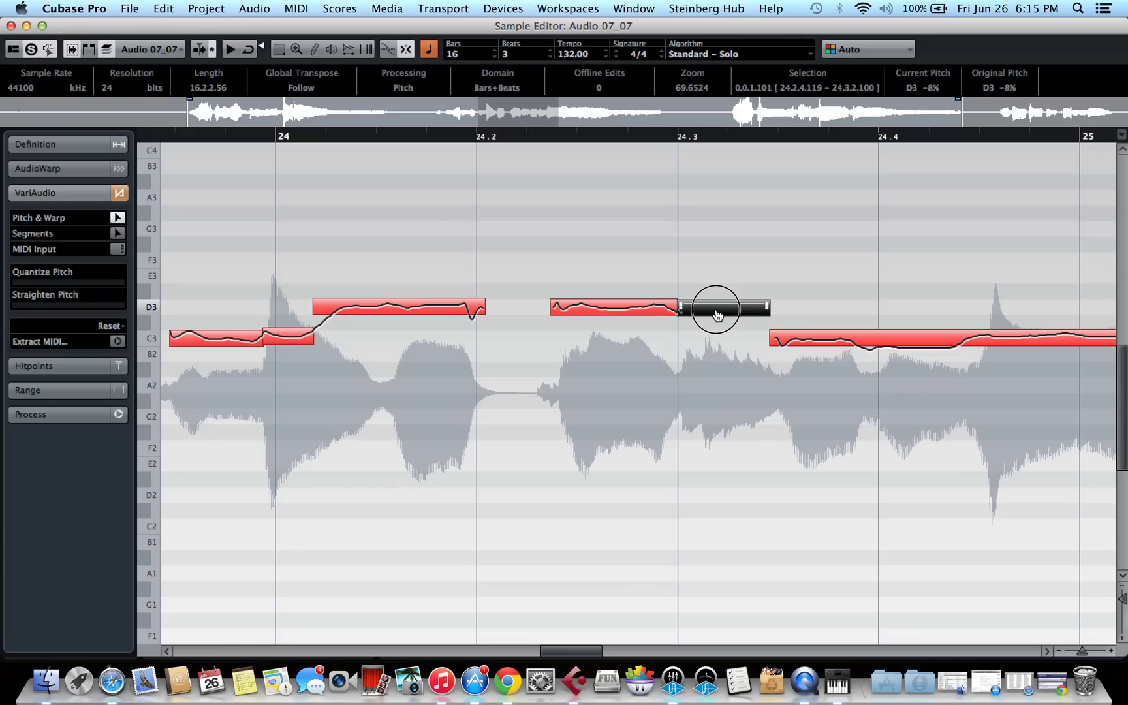
{"action": "left_click_drag", "start_coordinate": [717, 315], "coordinate": [696, 497]}
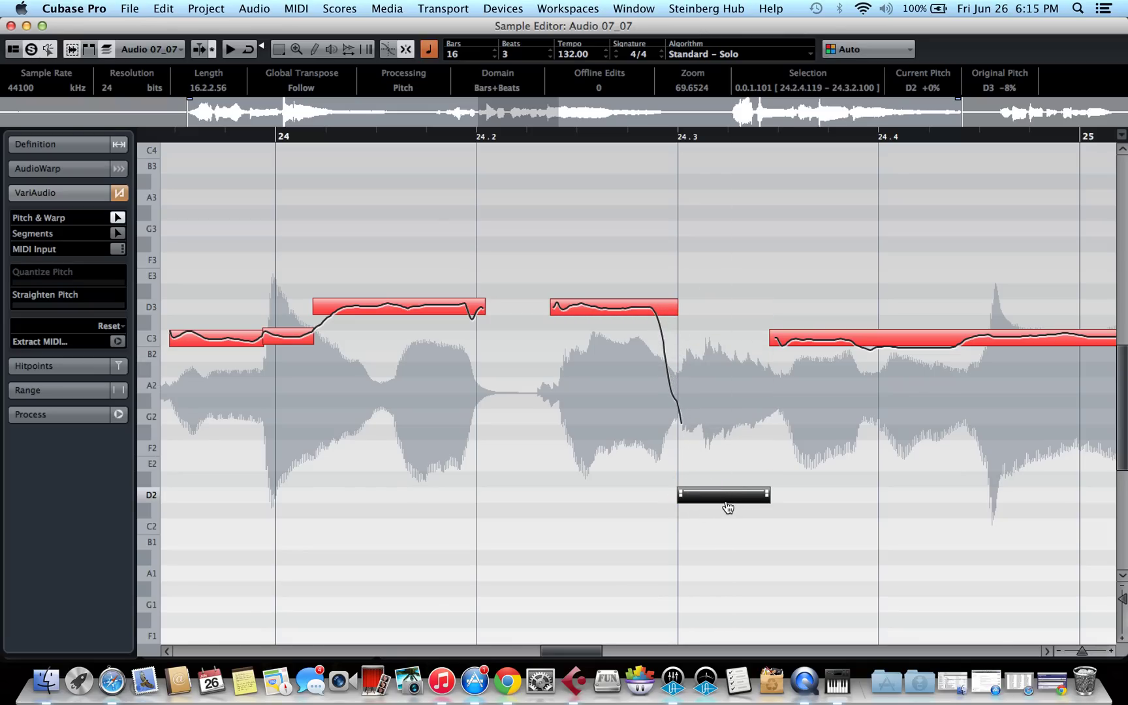
{"action": "left_click_drag", "start_coordinate": [727, 506], "coordinate": [718, 466]}
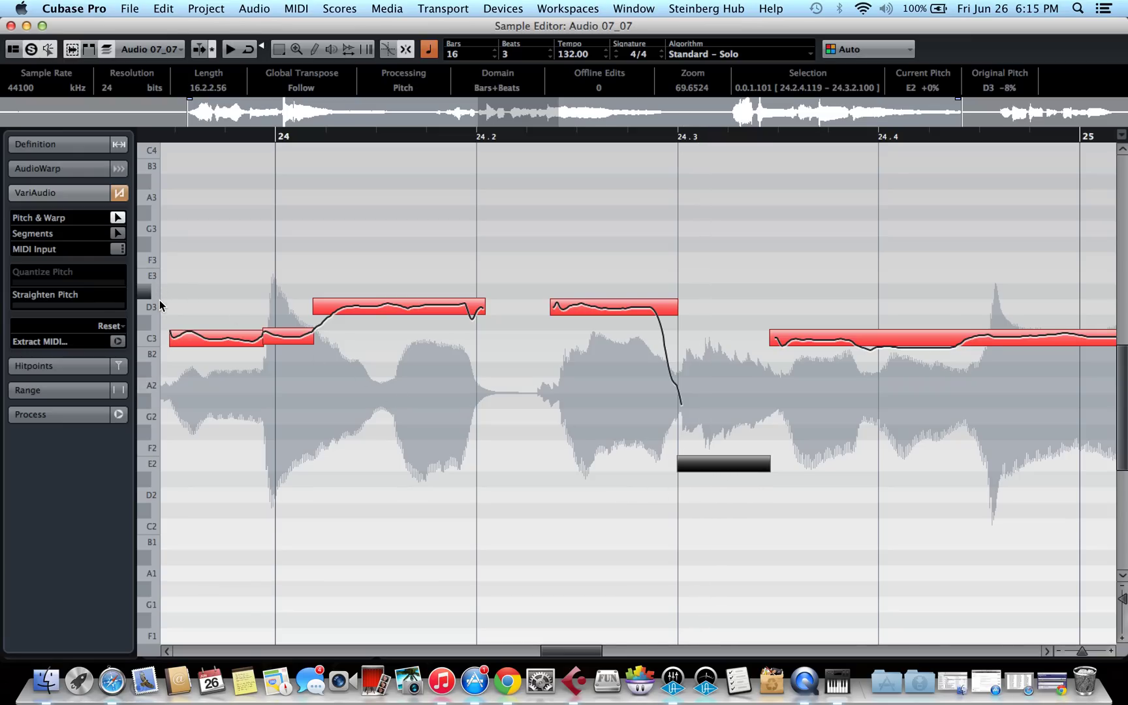
{"action": "left_click", "coordinate": [111, 327]}
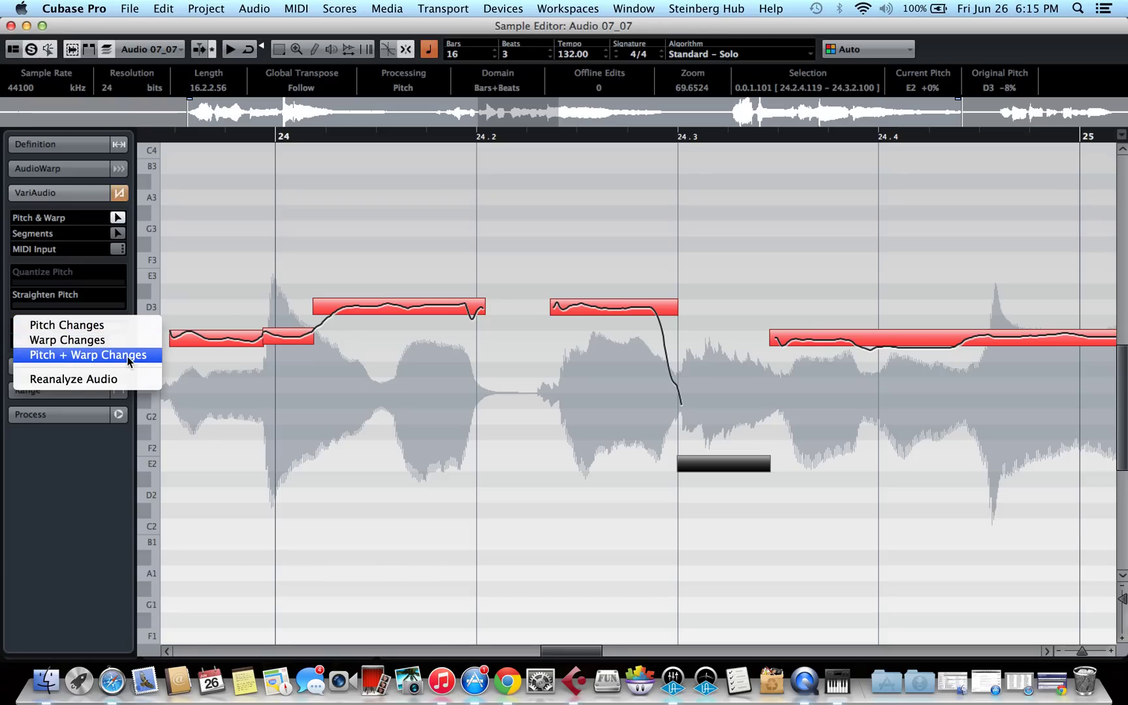
{"action": "left_click", "coordinate": [77, 325]}
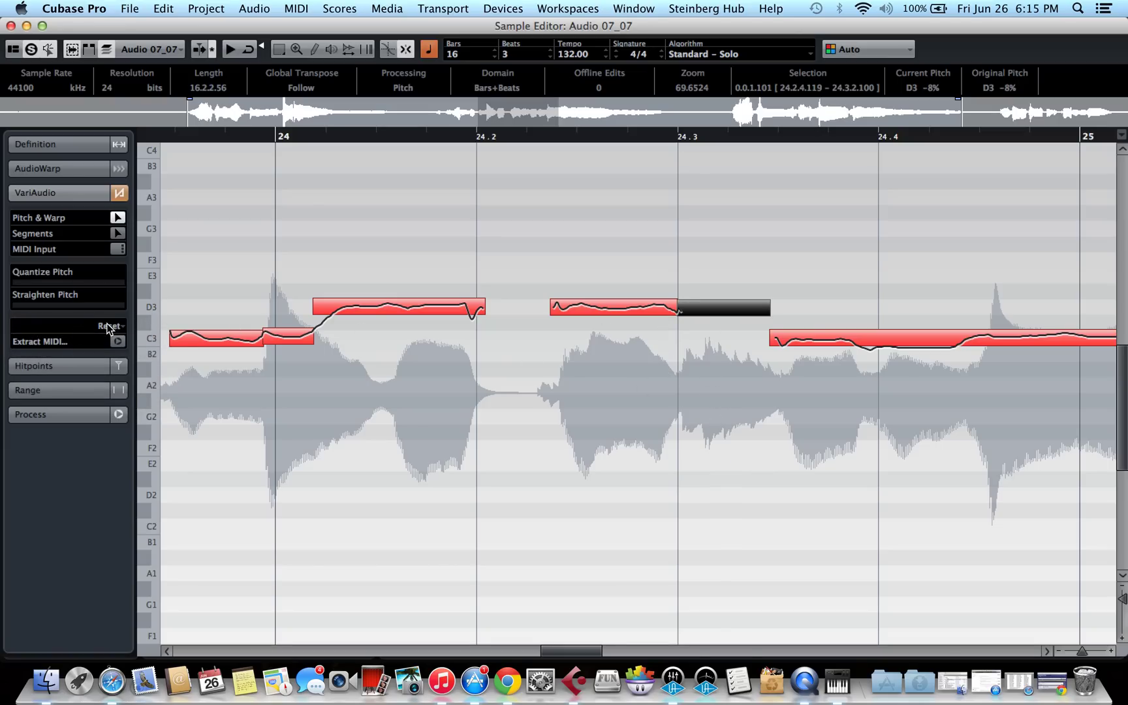
{"action": "left_click", "coordinate": [123, 323]}
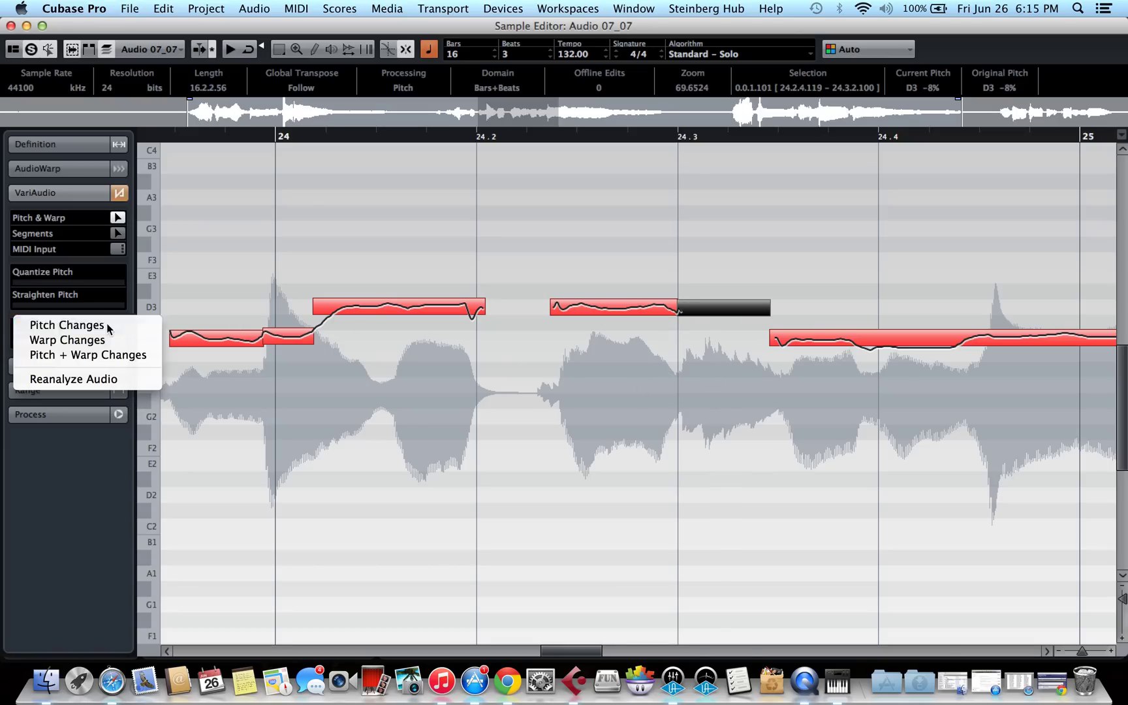
{"action": "left_click", "coordinate": [553, 250]}
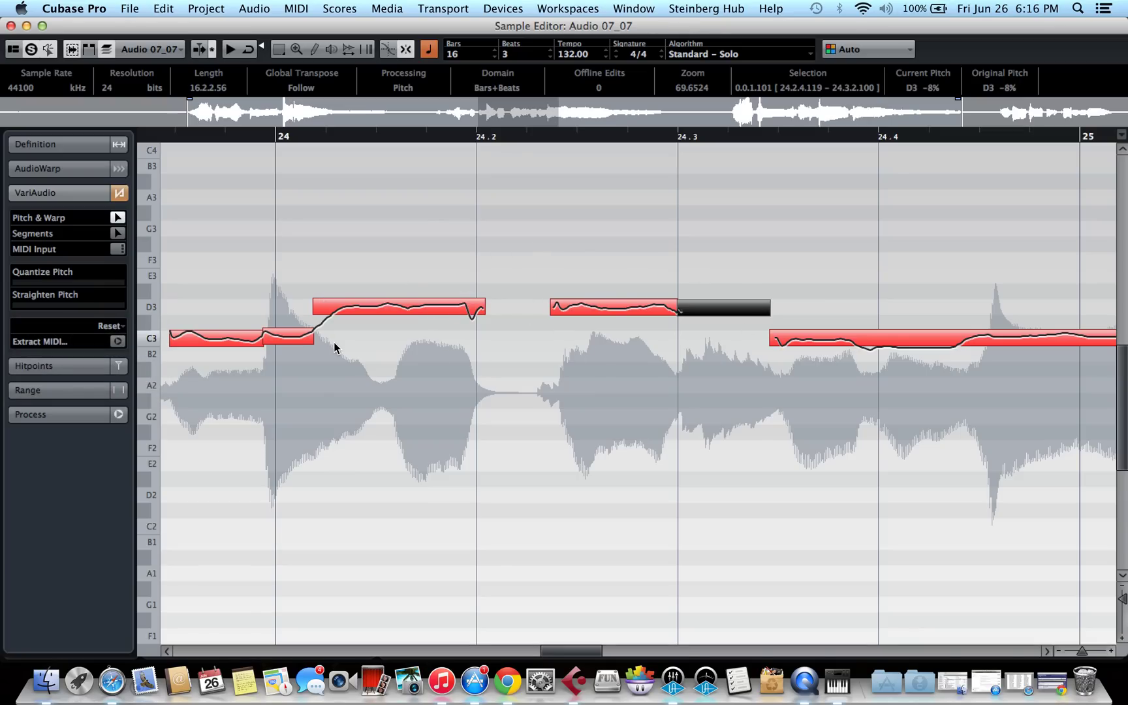
{"action": "scroll", "coordinate": [337, 350], "scroll_direction": "left", "scroll_amount": 5}
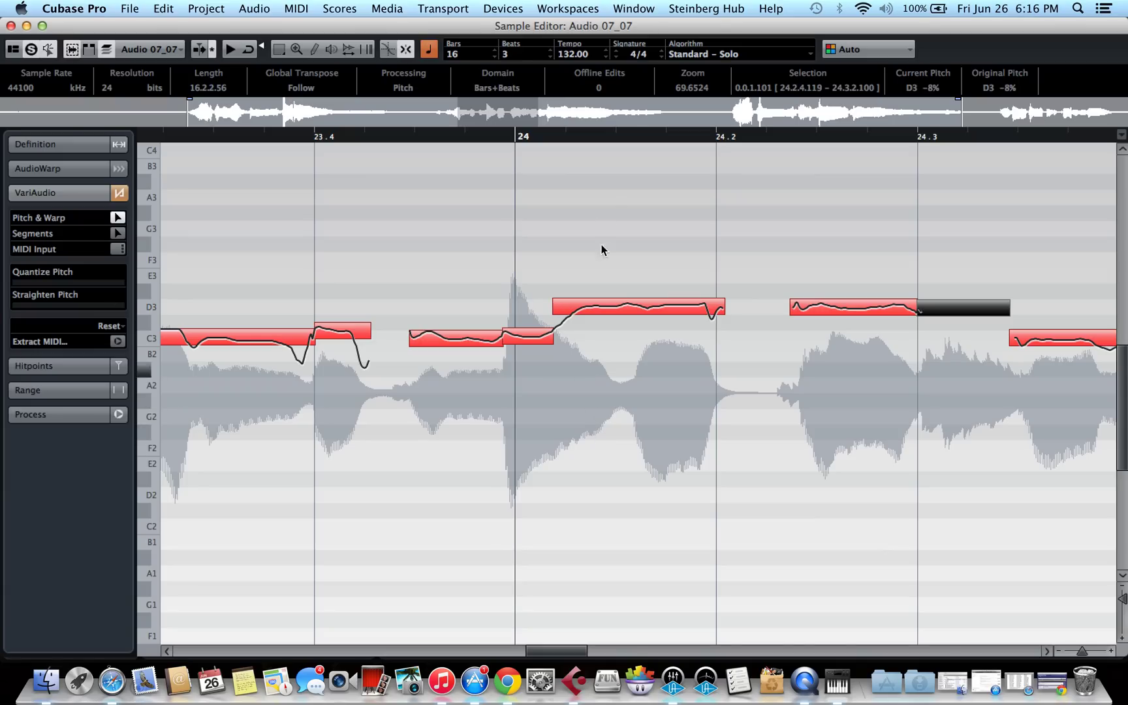
{"action": "left_click", "coordinate": [613, 316]}
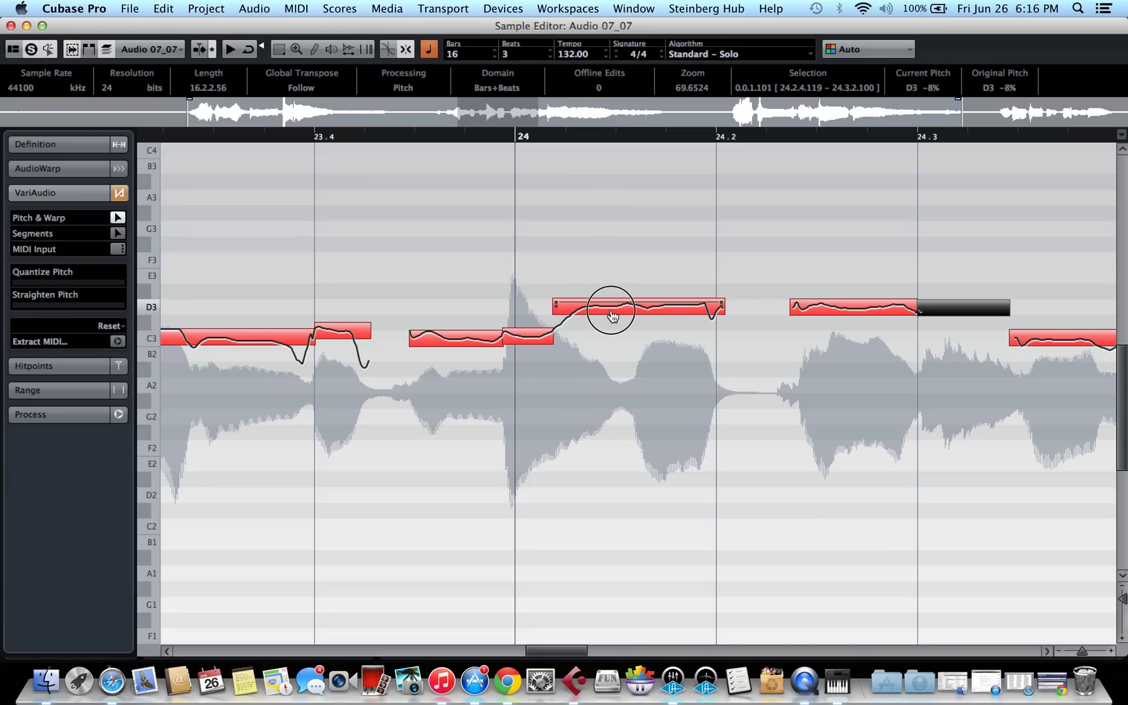
{"action": "left_click", "coordinate": [521, 339]}
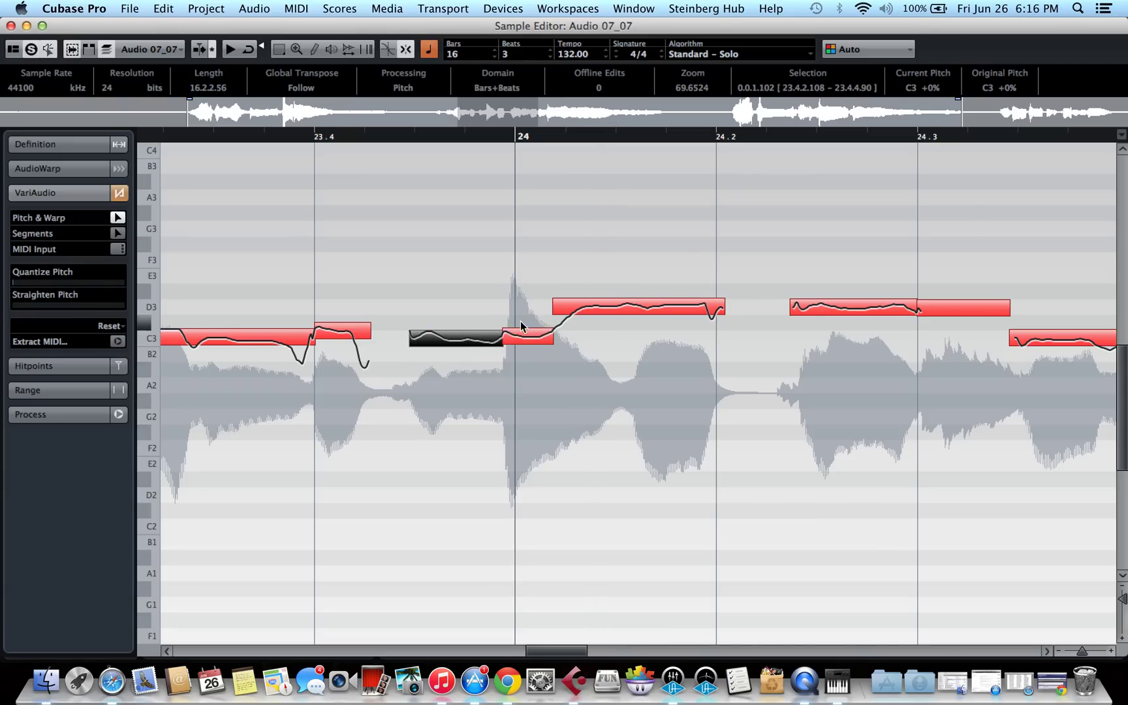
{"action": "left_click", "coordinate": [578, 316]}
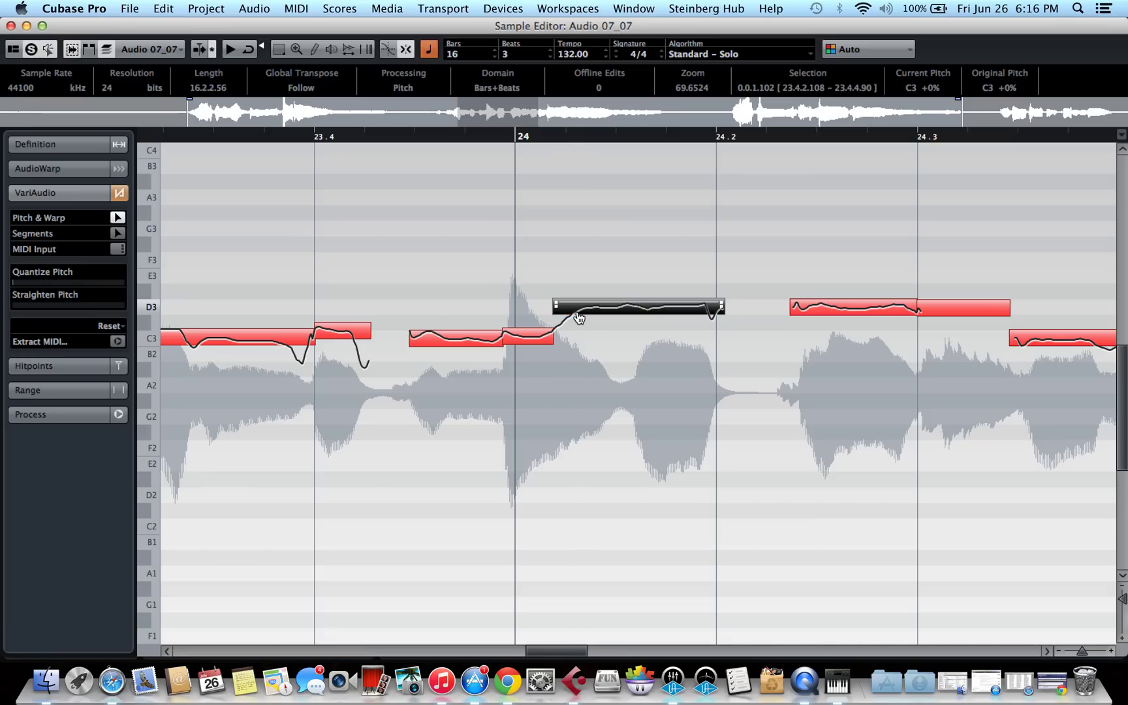
{"action": "left_click", "coordinate": [532, 342]}
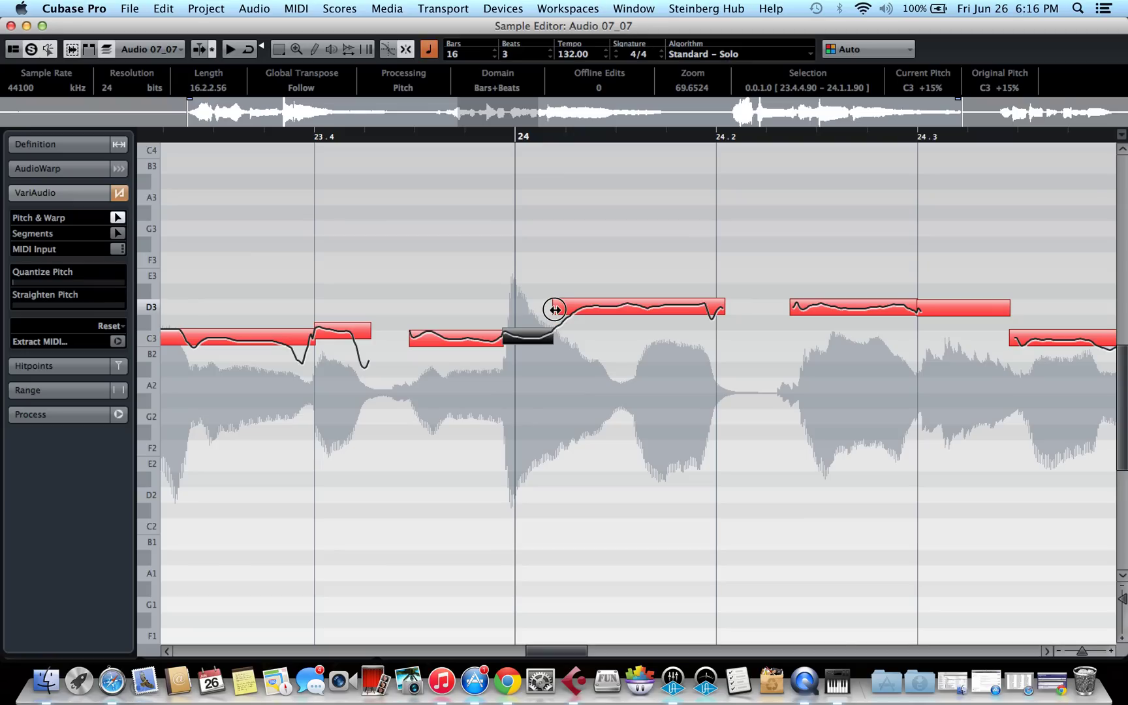
{"action": "left_click_drag", "start_coordinate": [554, 309], "coordinate": [610, 306]}
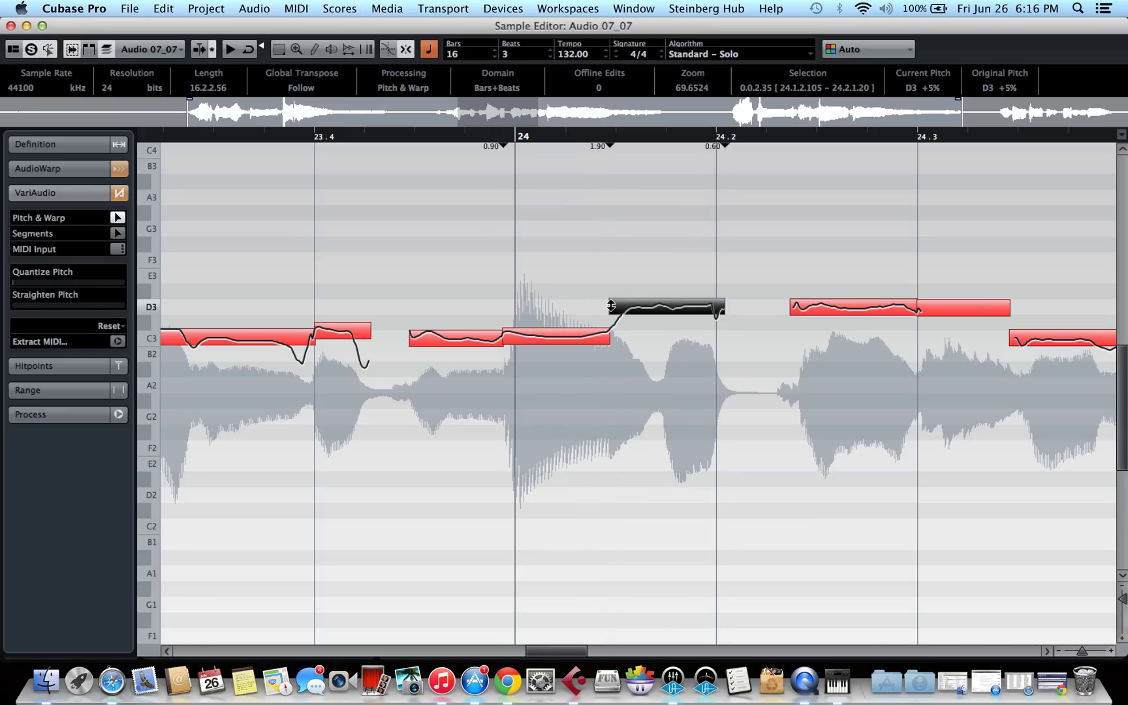
{"action": "left_click", "coordinate": [371, 138]}
{"action": "key", "text": "space"}
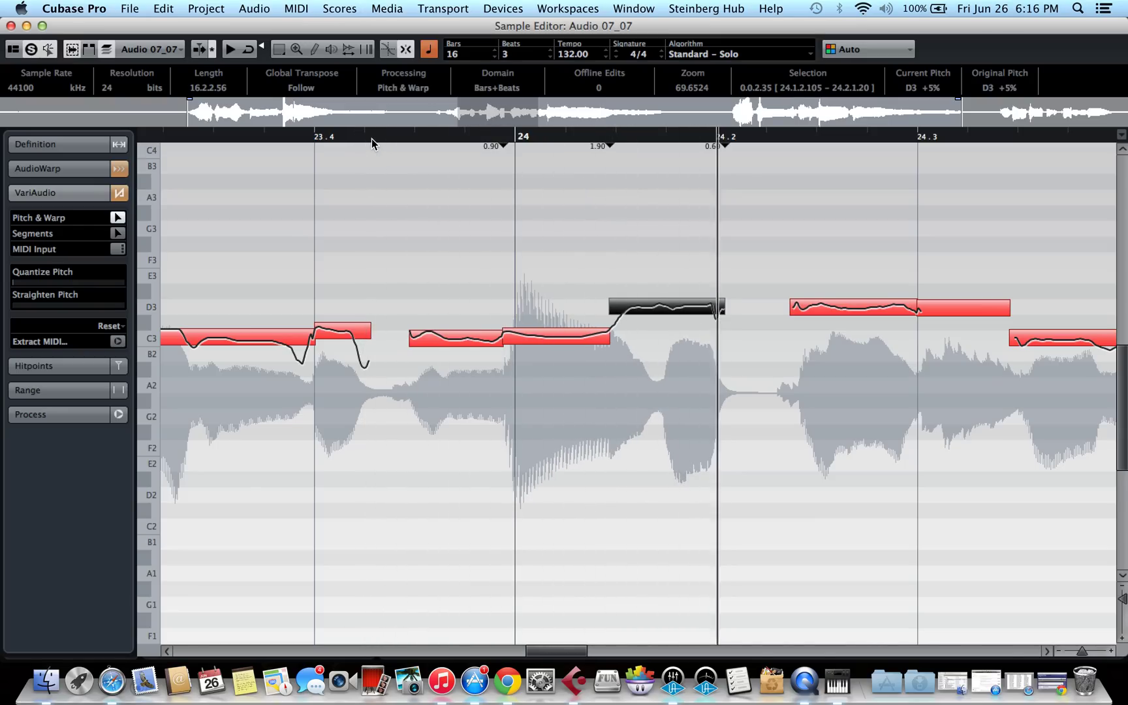
{"action": "key", "text": "space"}
{"action": "key", "text": "space"}
{"action": "key", "text": "space"}
{"action": "key", "text": "super+z"}
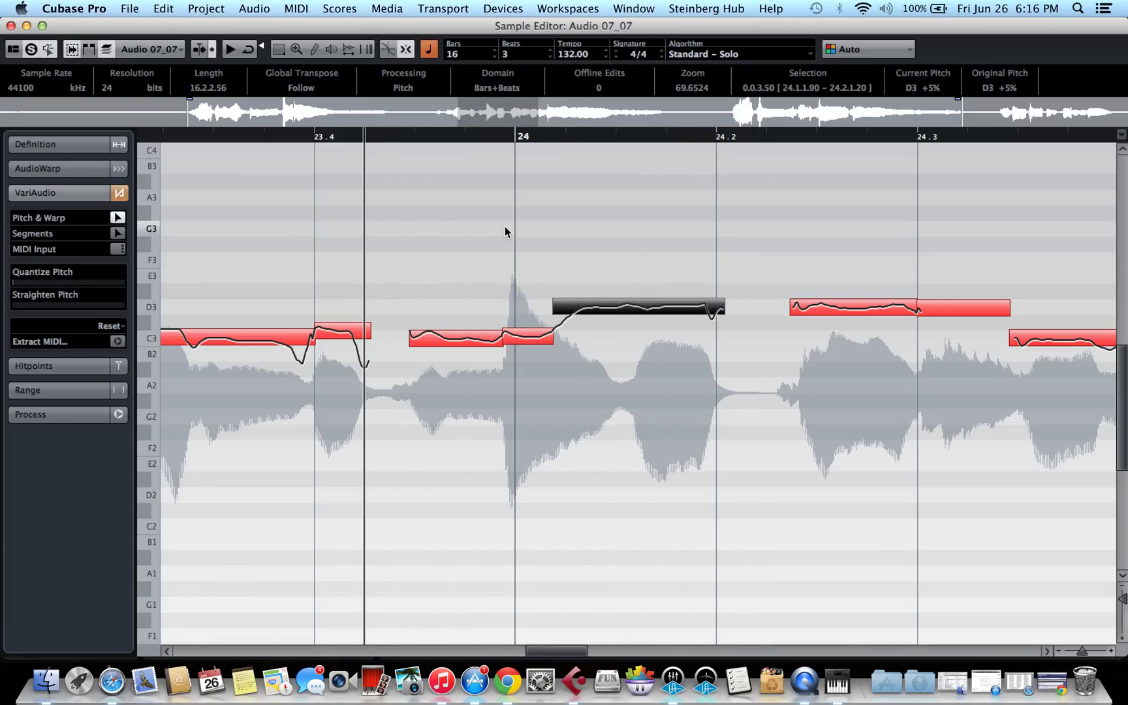
{"action": "key", "text": "space"}
{"action": "key", "text": "space"}
Step: Cut the long C3 note twice so a middle piece around 24.4 dips to B2 +0%
{"action": "scroll", "coordinate": [502, 336], "scroll_direction": "left", "scroll_amount": 5}
{"action": "scroll", "coordinate": [548, 327], "scroll_direction": "right", "scroll_amount": 10}
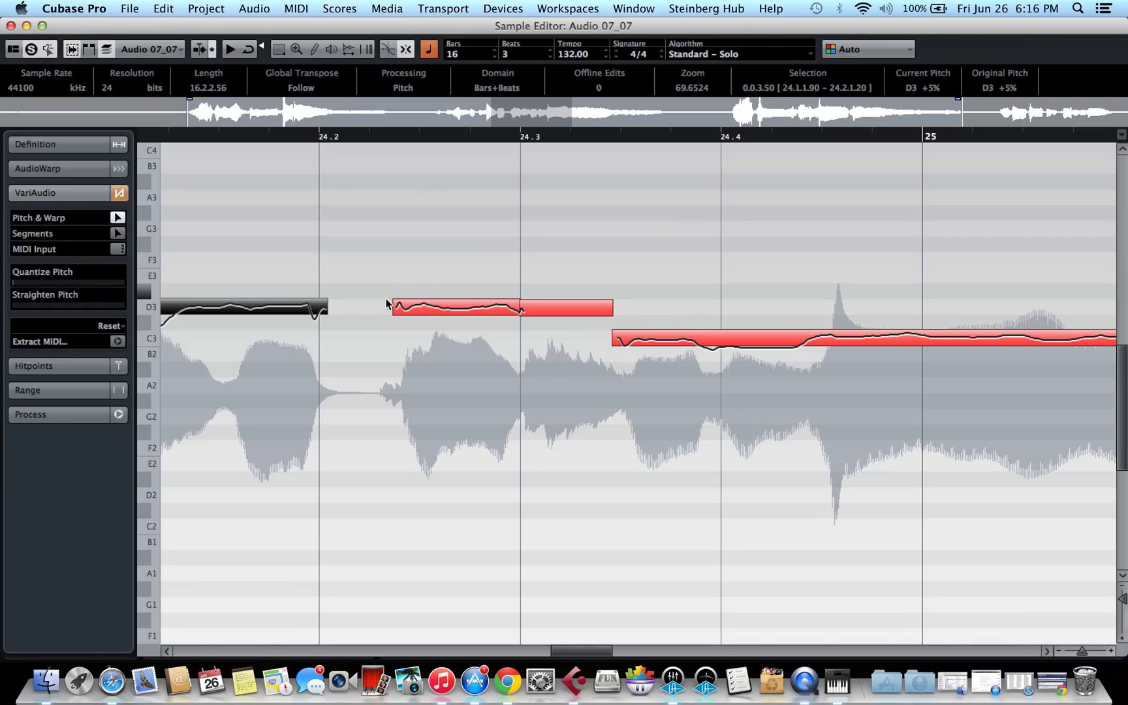
{"action": "scroll", "coordinate": [372, 333], "scroll_direction": "down", "scroll_amount": 5}
{"action": "scroll", "coordinate": [372, 329], "scroll_direction": "down", "scroll_amount": 3}
{"action": "scroll", "coordinate": [372, 330], "scroll_direction": "up", "scroll_amount": 10}
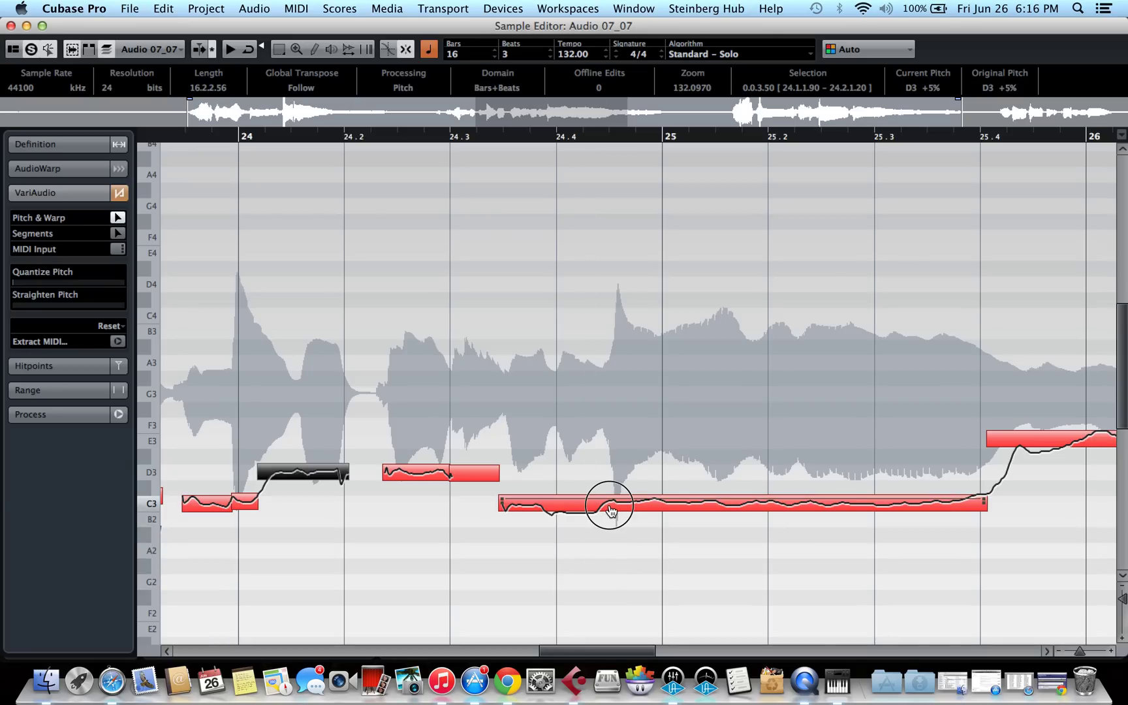
{"action": "left_click", "coordinate": [610, 510]}
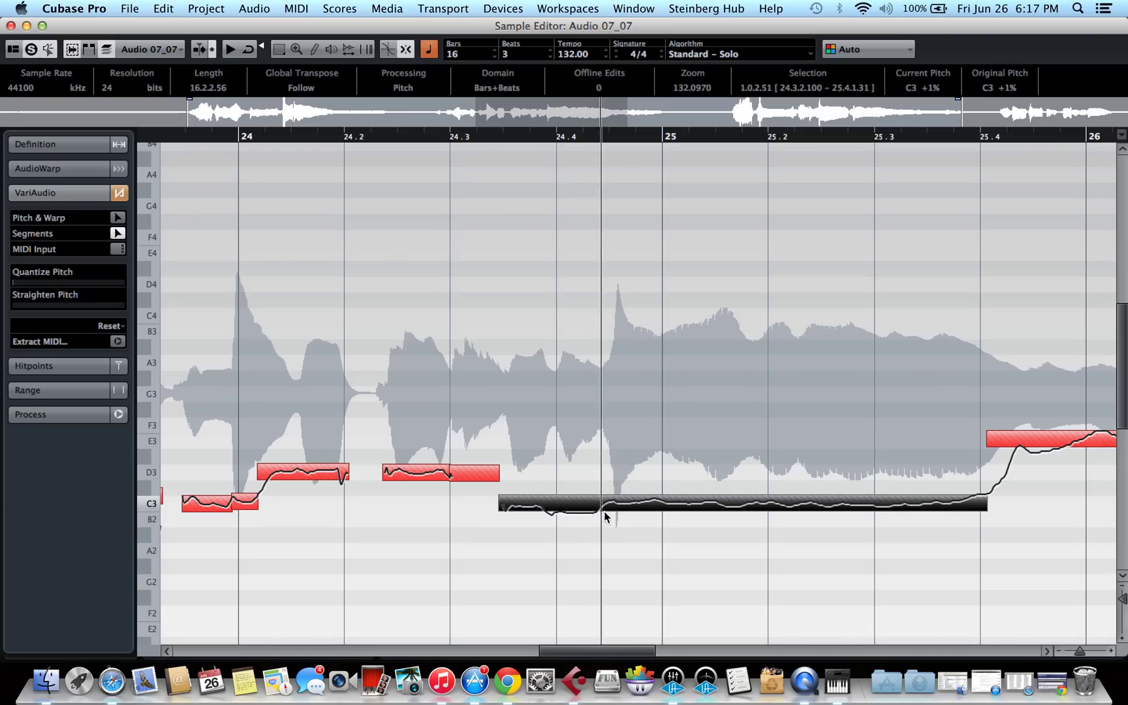
{"action": "left_click", "coordinate": [605, 513], "text": "alt"}
{"action": "left_click_drag", "start_coordinate": [605, 512], "coordinate": [558, 522]}
{"action": "left_click", "coordinate": [566, 527]}
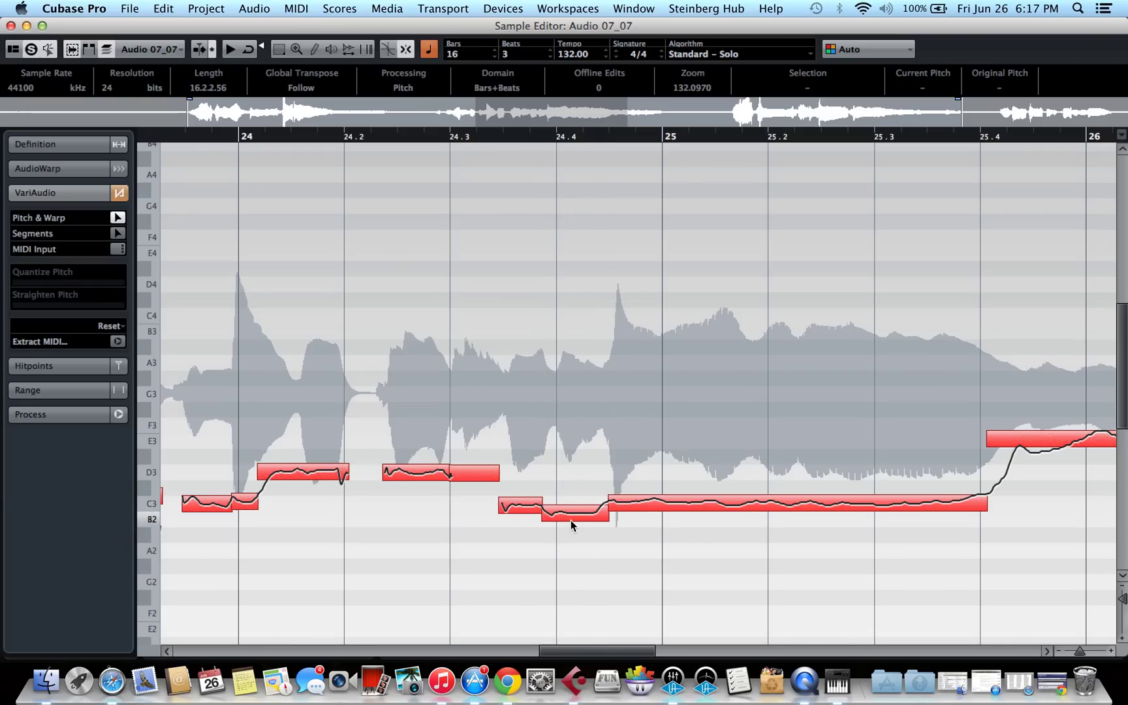
{"action": "left_click_drag", "start_coordinate": [573, 526], "coordinate": [567, 528]}
{"action": "left_click", "coordinate": [521, 503]}
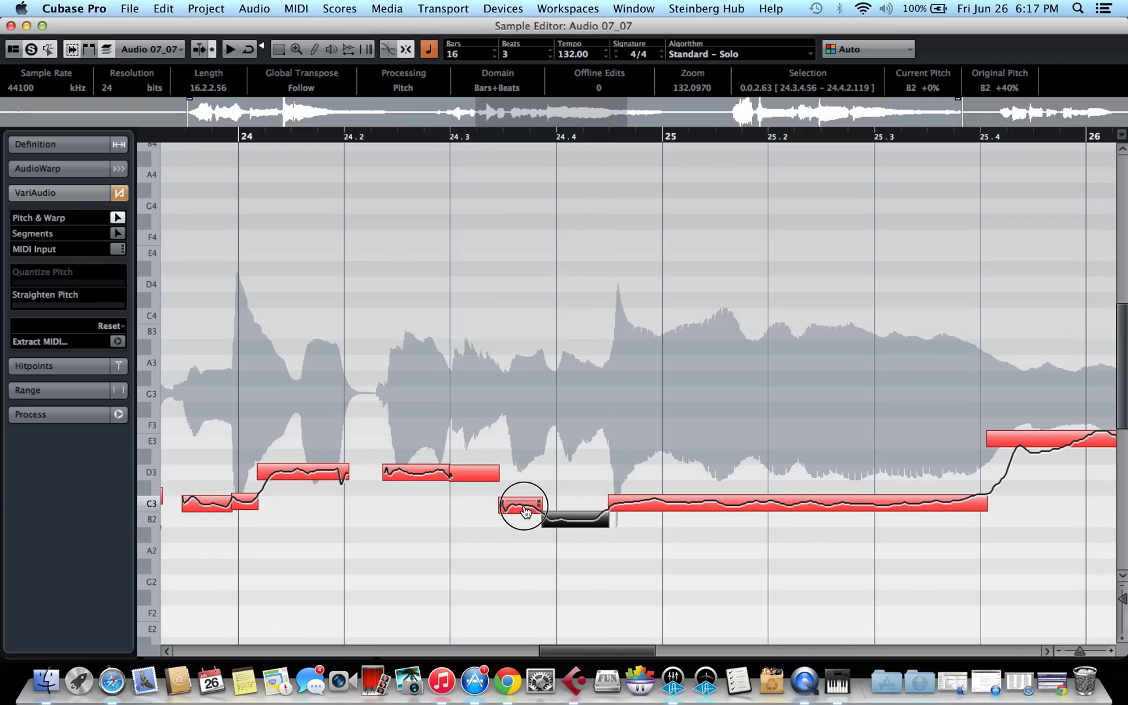
{"action": "left_click", "coordinate": [677, 500]}
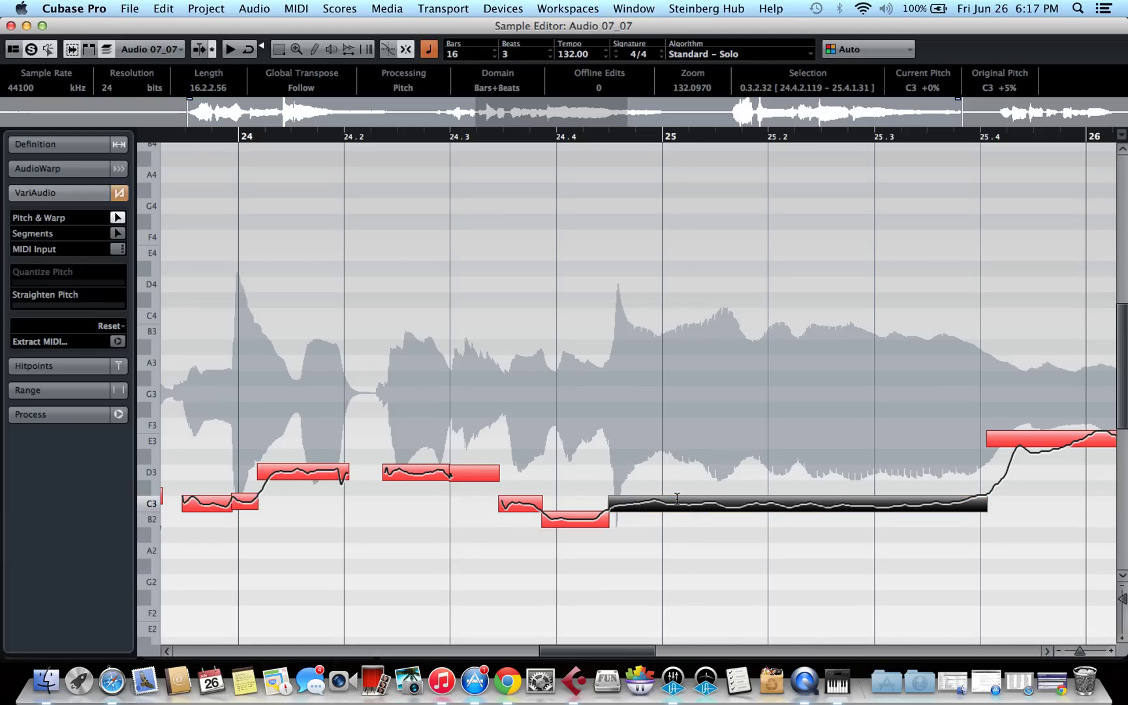
{"action": "left_click", "coordinate": [433, 139]}
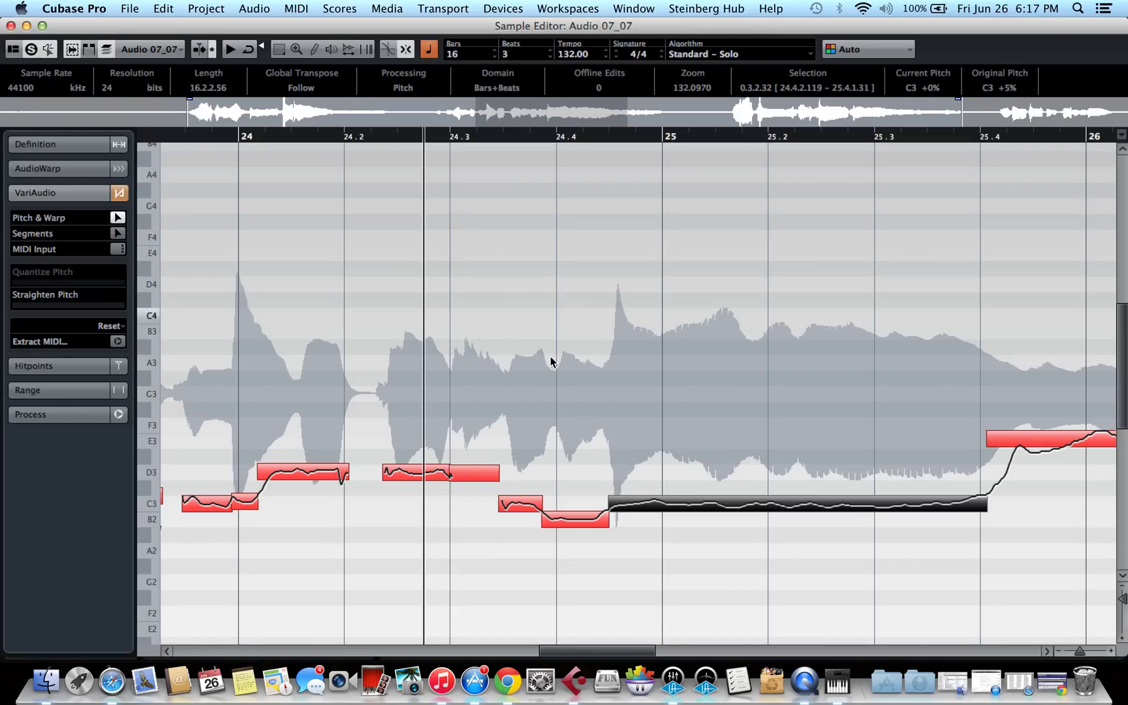
Step: Split the final held note at bar 26 and raise its first part from D#3 +38% to E3
{"action": "key", "text": "space"}
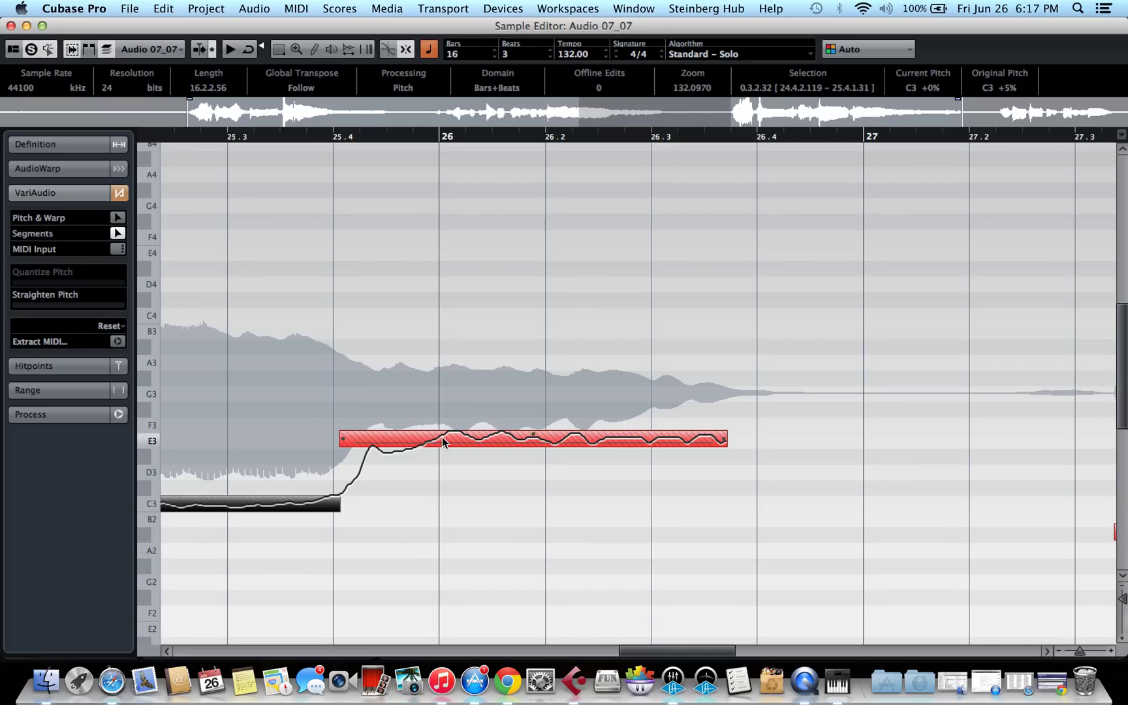
{"action": "left_click", "coordinate": [439, 441], "text": "alt"}
{"action": "key", "text": "ctrl+a"}
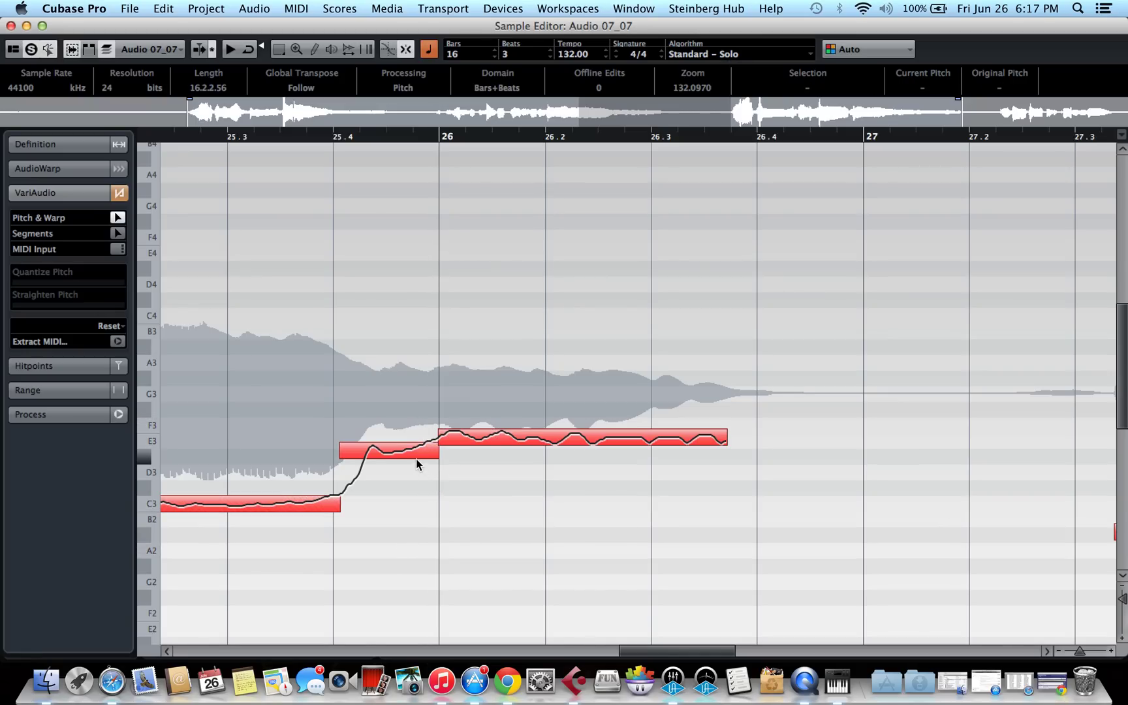
{"action": "left_click_drag", "start_coordinate": [411, 453], "coordinate": [418, 444]}
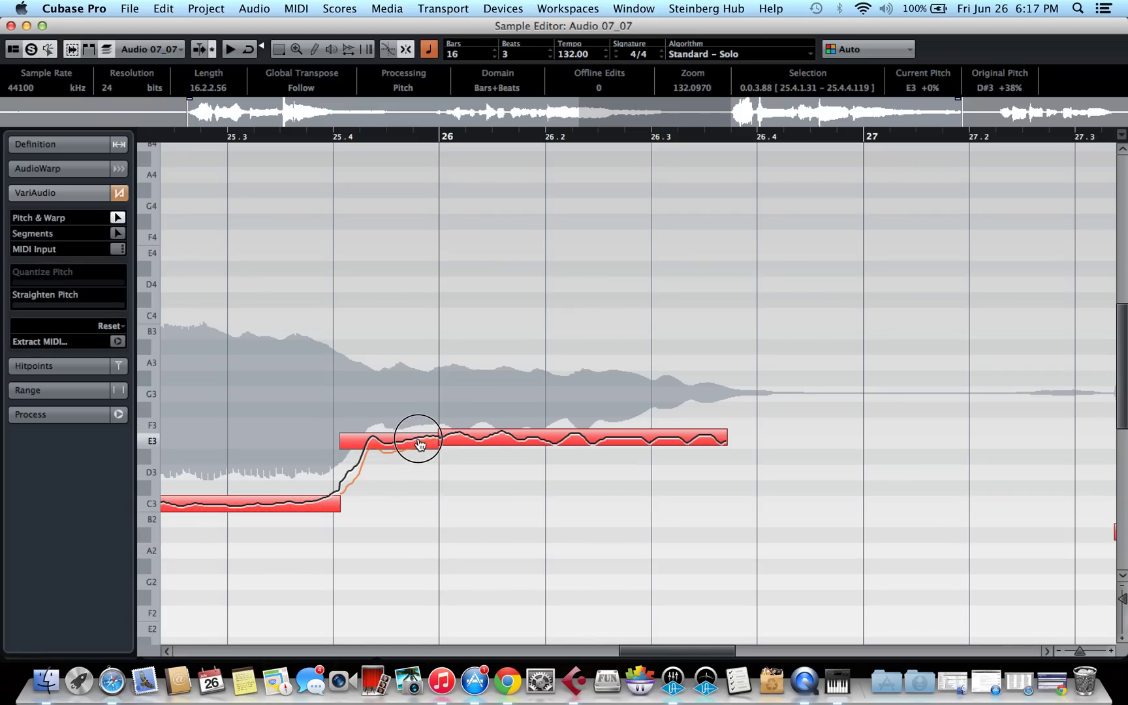
{"action": "left_click", "coordinate": [497, 444]}
Step: Play back the retuned ending from just before beat 25.3
{"action": "scroll", "coordinate": [405, 402], "scroll_direction": "left", "scroll_amount": 2}
{"action": "scroll", "coordinate": [406, 396], "scroll_direction": "left", "scroll_amount": 3}
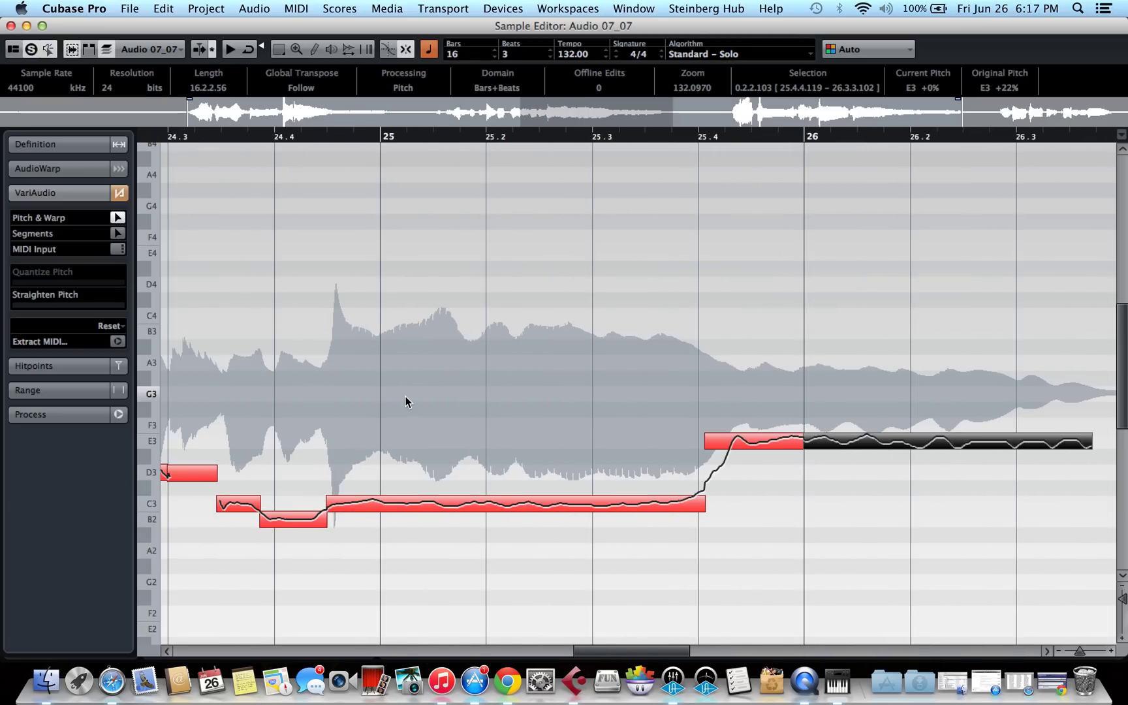
{"action": "left_click", "coordinate": [566, 136]}
{"action": "key", "text": "space"}
{"action": "key", "text": "space"}
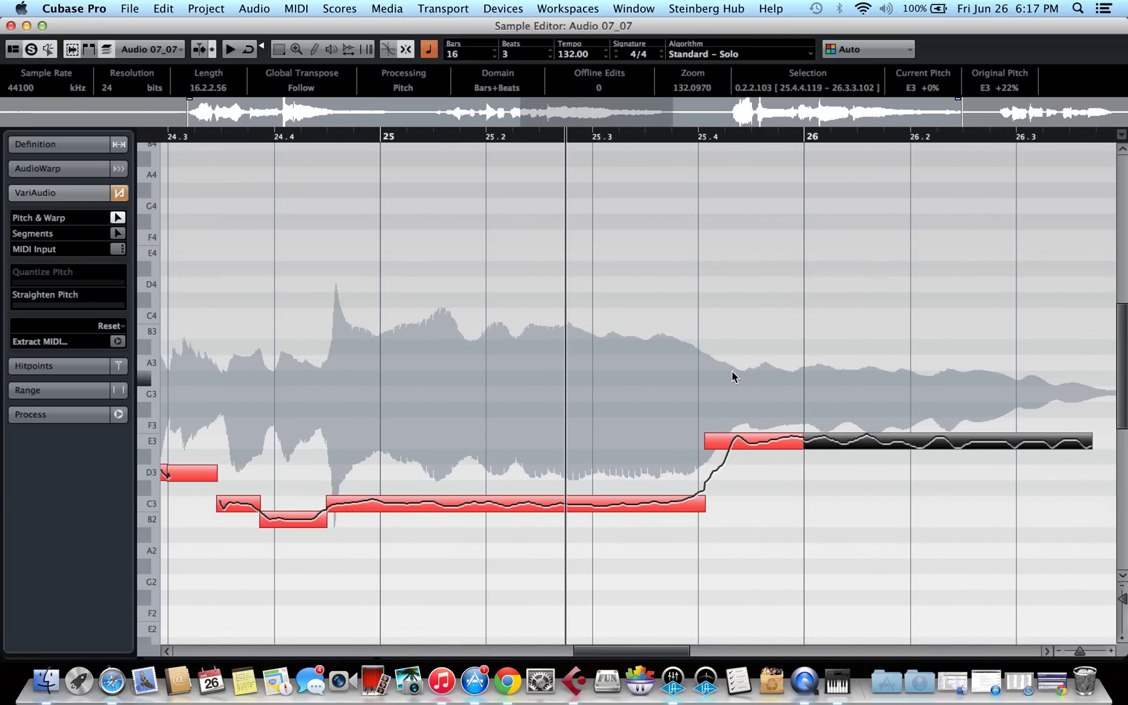
{"action": "key", "text": "g"}
{"action": "key", "text": "g"}
{"action": "key", "text": "g"}
{"action": "key", "text": "g"}
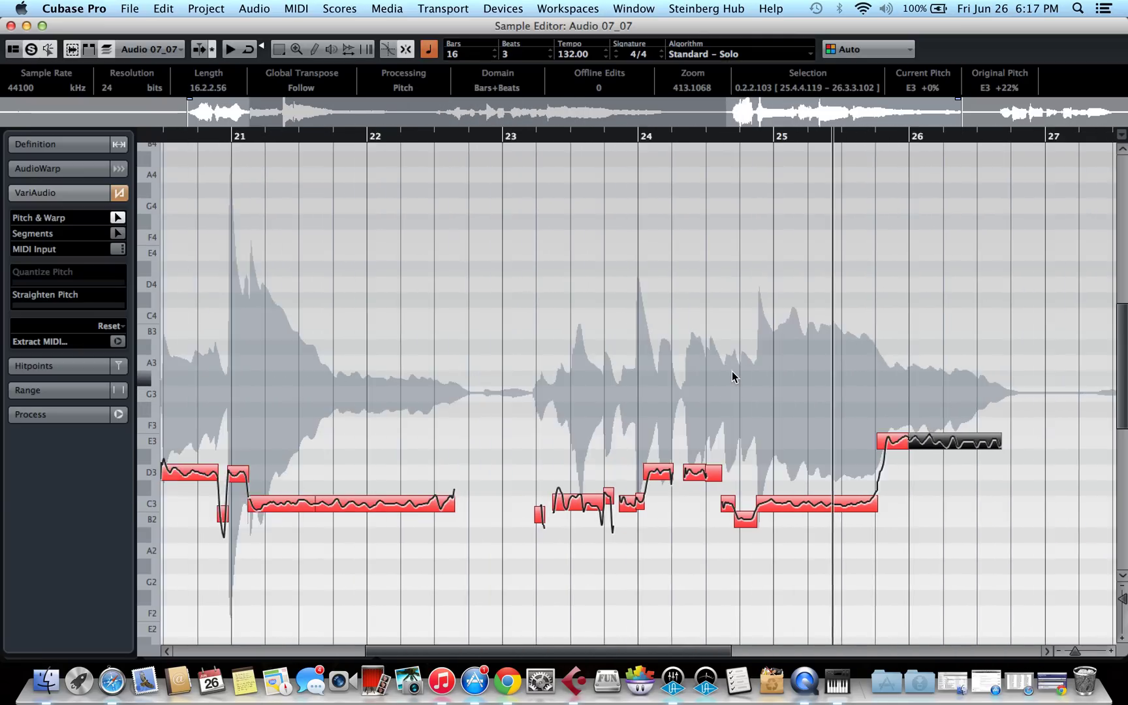
Step: Zoom out to show bars 17–27, then bring QuickTime Player to the front
{"action": "key", "text": "g"}
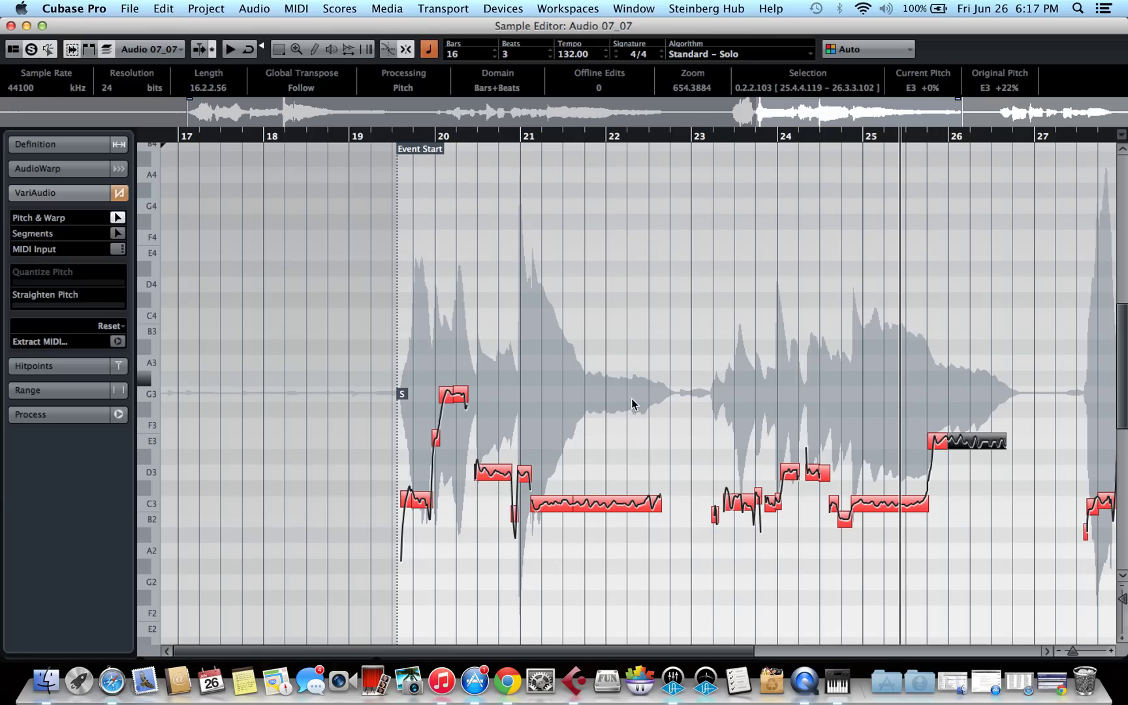
{"action": "left_click", "coordinate": [797, 676]}
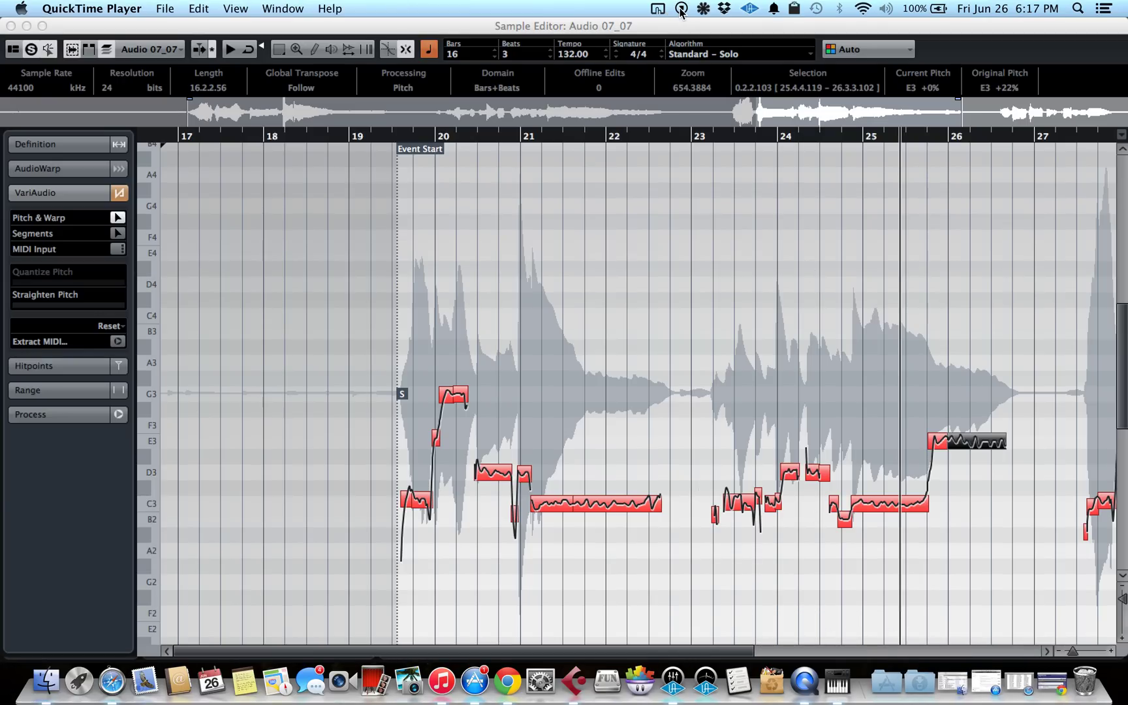